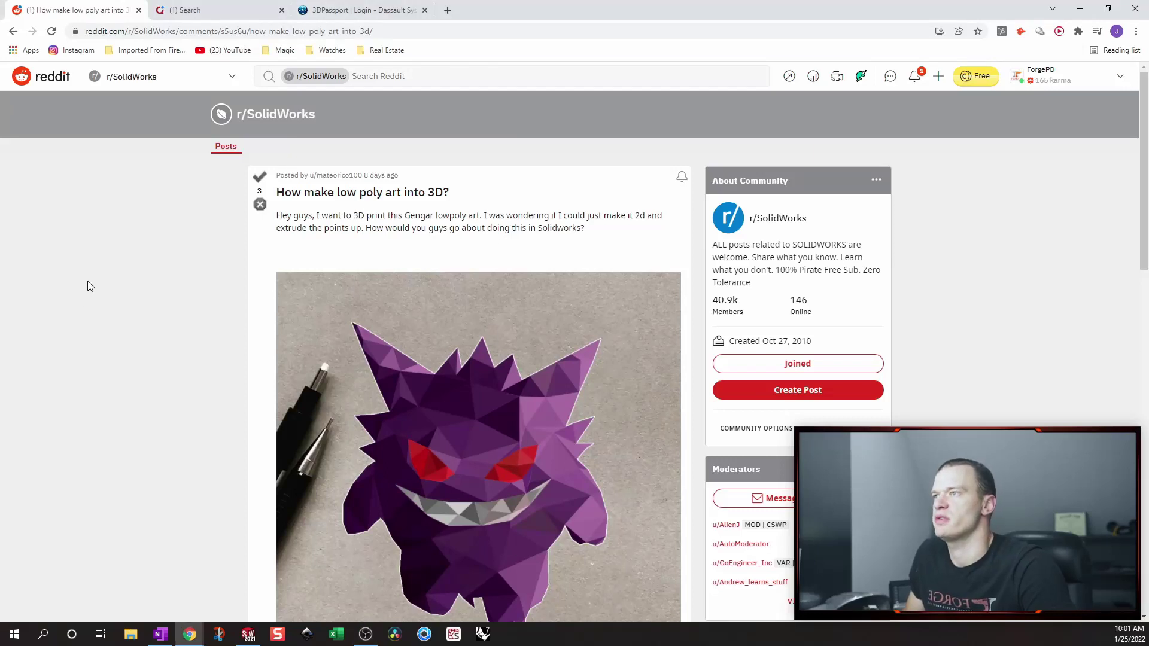
# Step: Read the Reddit post about turning low poly art into 3D and examine its Gengar picture
pyautogui.scroll(-1, 1009, 305)
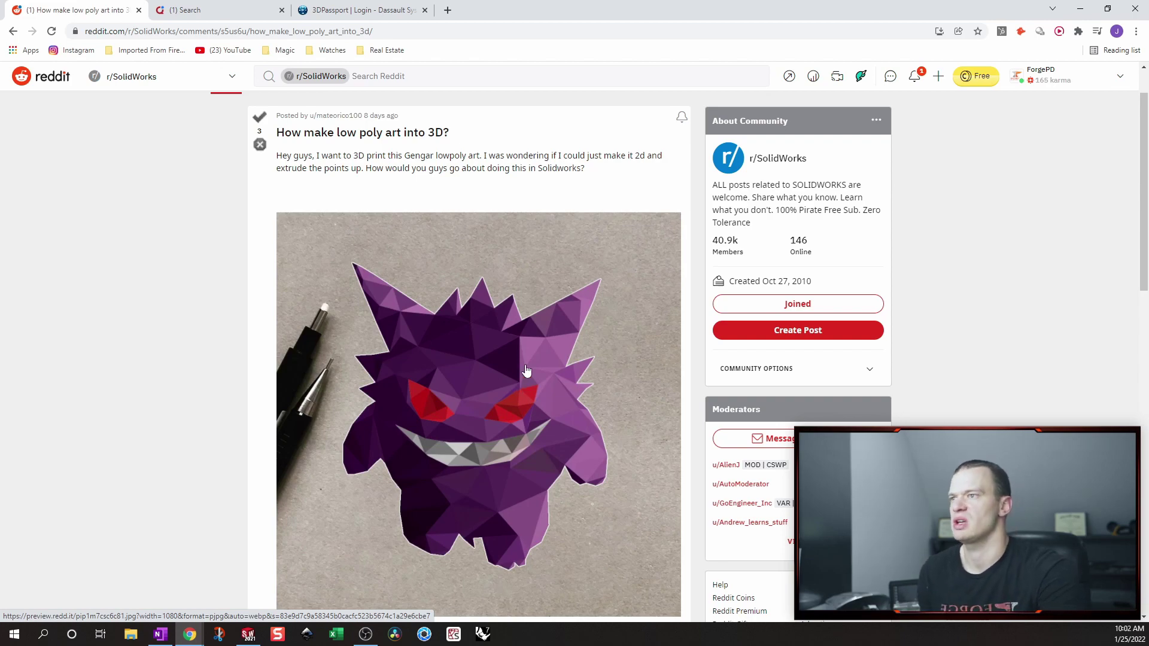
pyautogui.scroll(-3, 520, 377)
pyautogui.scroll(3, 533, 368)
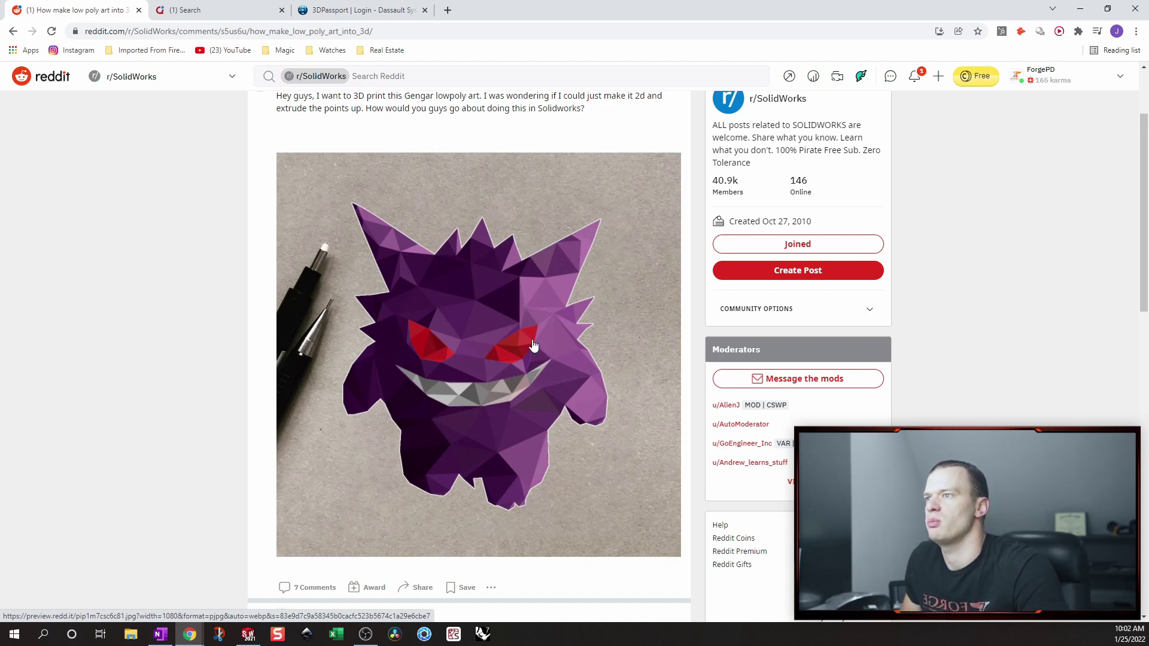
pyautogui.scroll(1, 516, 432)
pyautogui.scroll(-4, 486, 389)
pyautogui.scroll(2, 487, 250)
pyautogui.scroll(1, 488, 250)
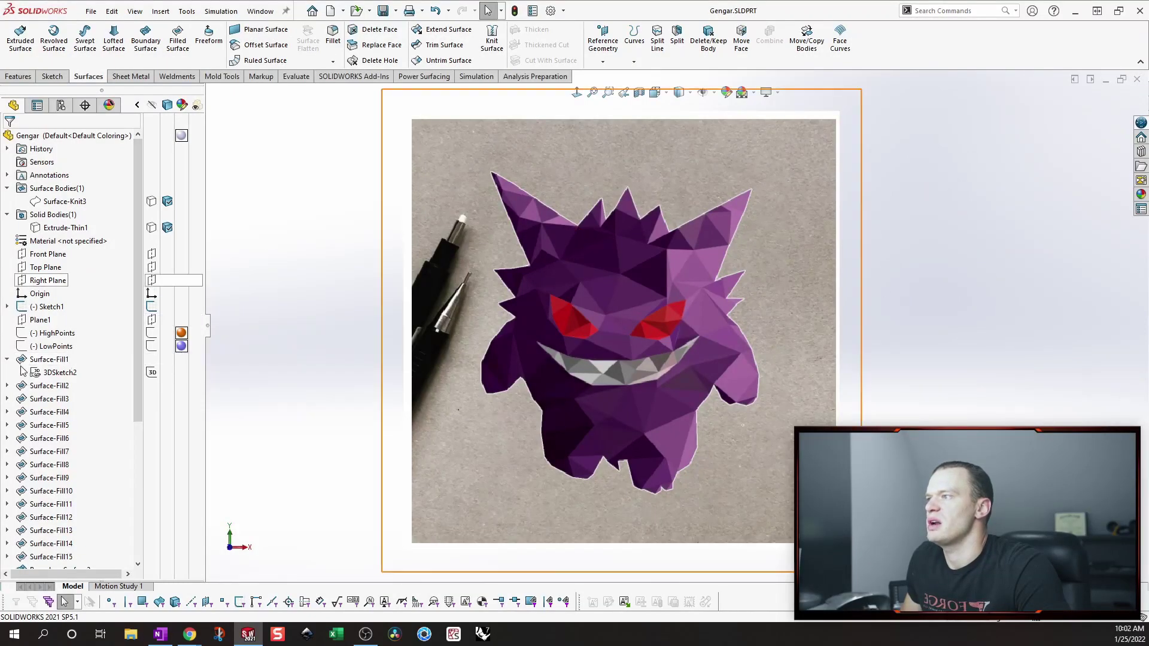
# Step: Highlight the Front Plane and expand Sketch1 to inspect the sketch picture it contains
pyautogui.press('f')
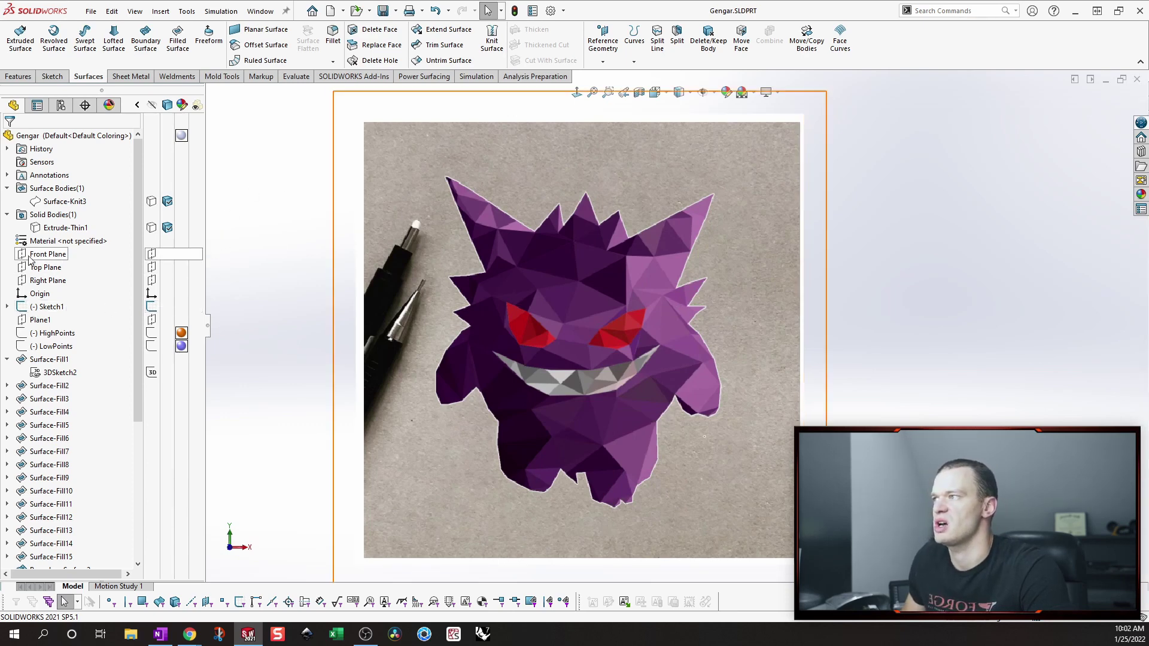
pyautogui.click(48, 254)
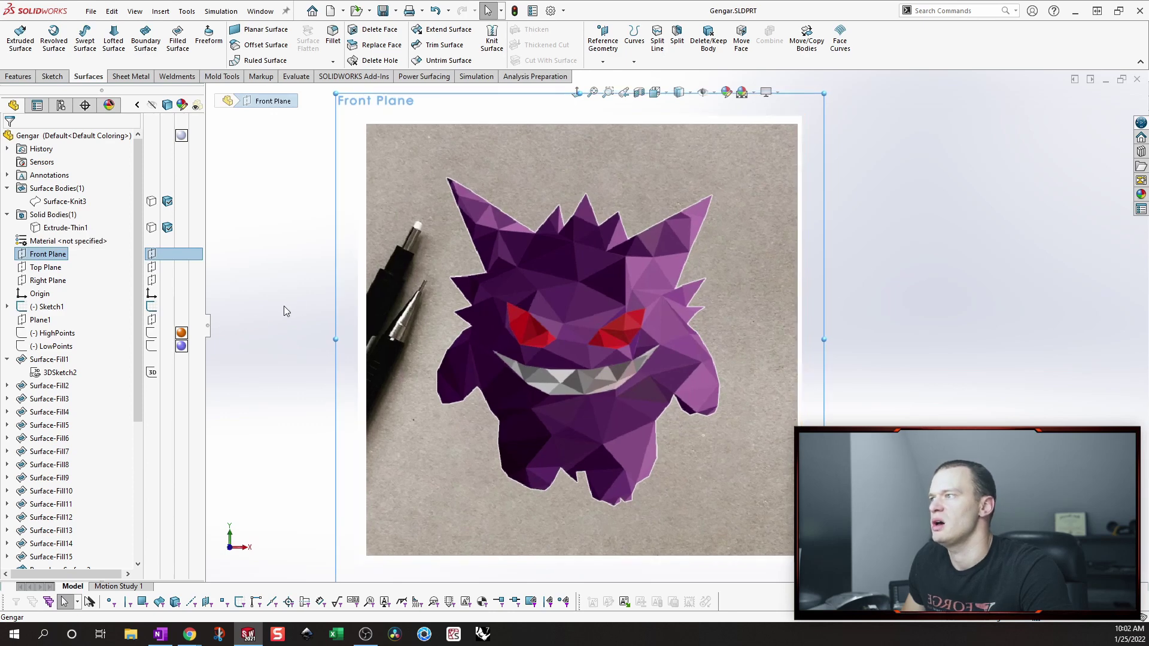
pyautogui.click(7, 306)
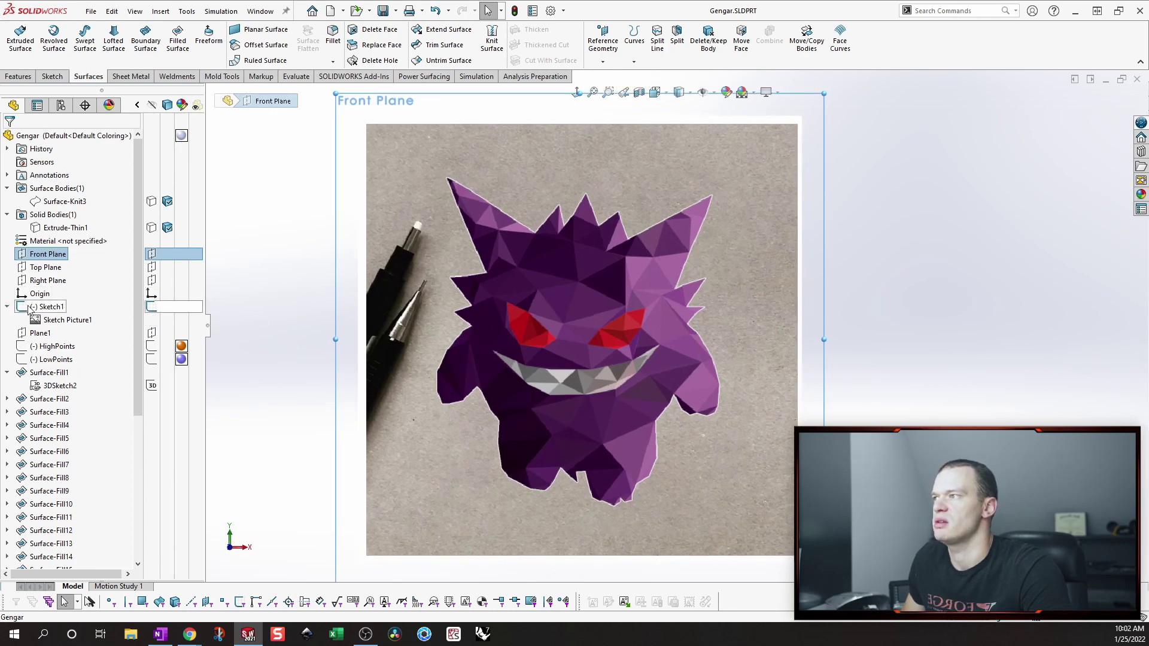
# Step: Open Sketch1 for editing, locate the Sketch Picture command, and exit the sketch without adding an image
pyautogui.click(29, 307)
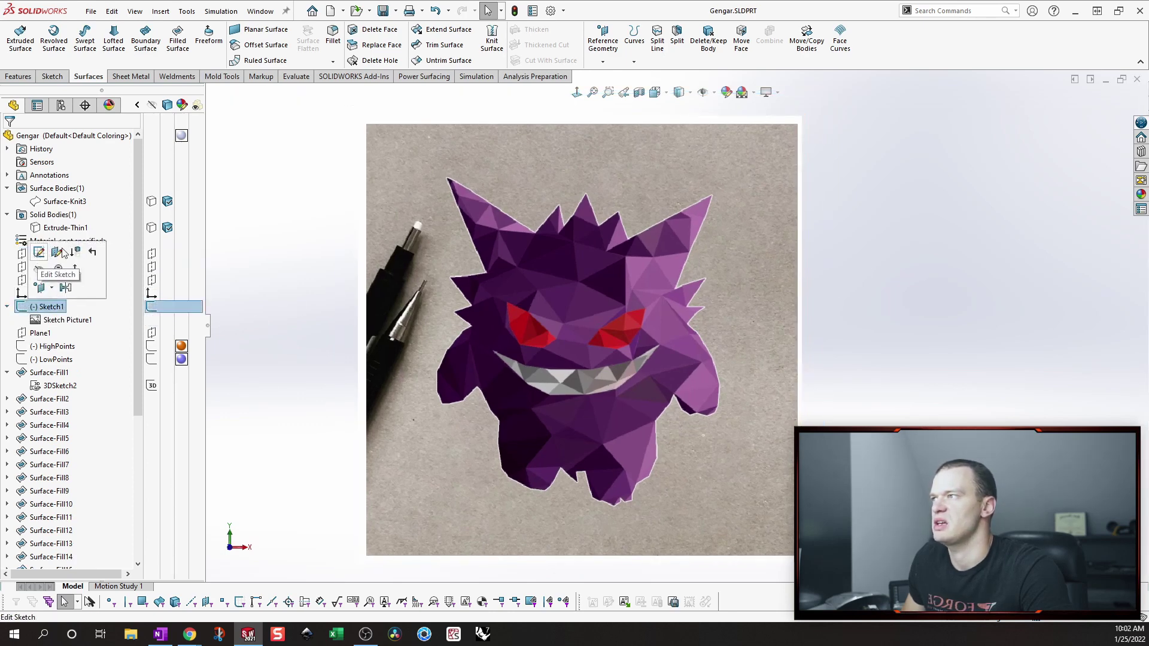
pyautogui.click(252, 133)
pyautogui.click(26, 302)
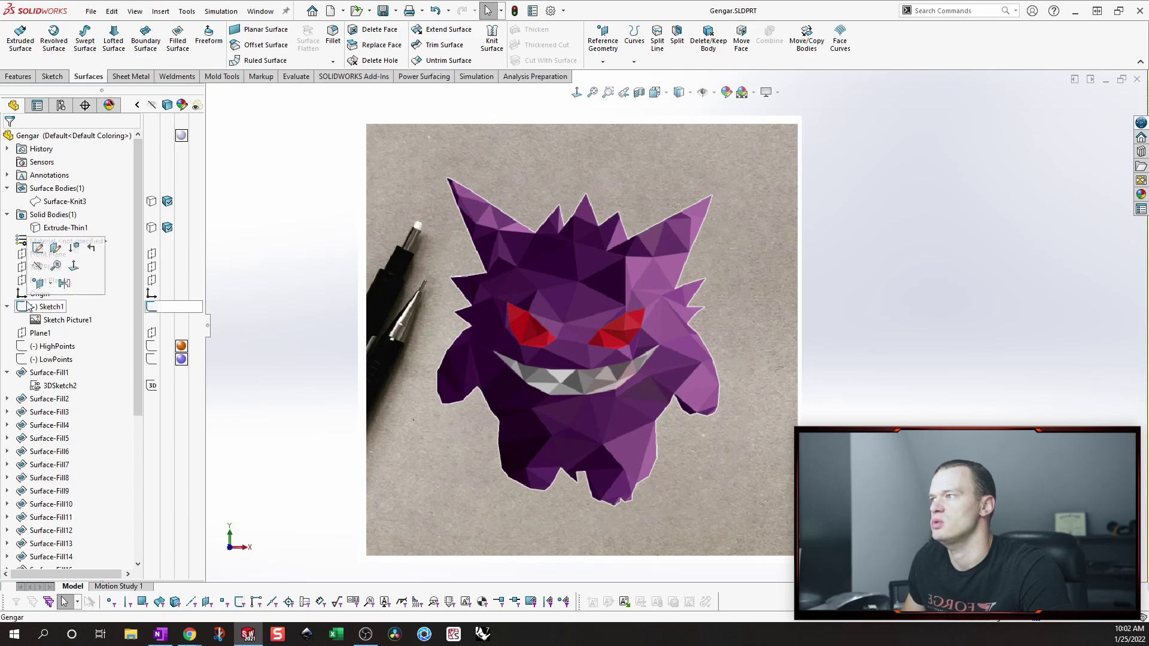
pyautogui.click(37, 247)
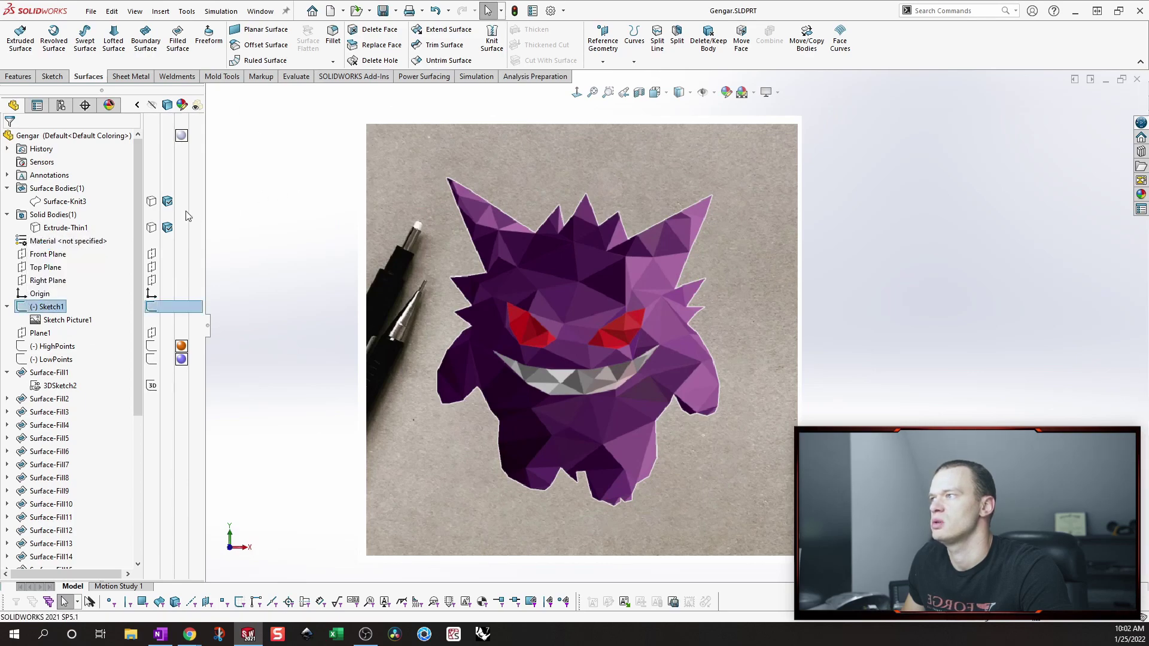
pyautogui.click(187, 11)
pyautogui.moveTo(244, 344)
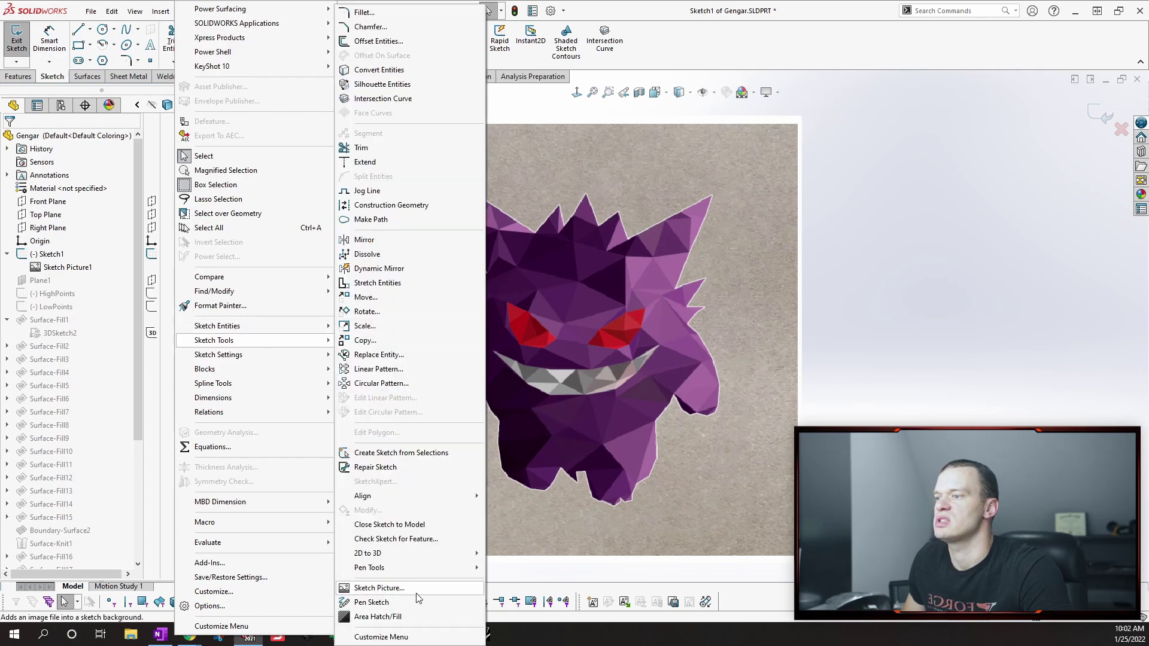
pyautogui.click(985, 231)
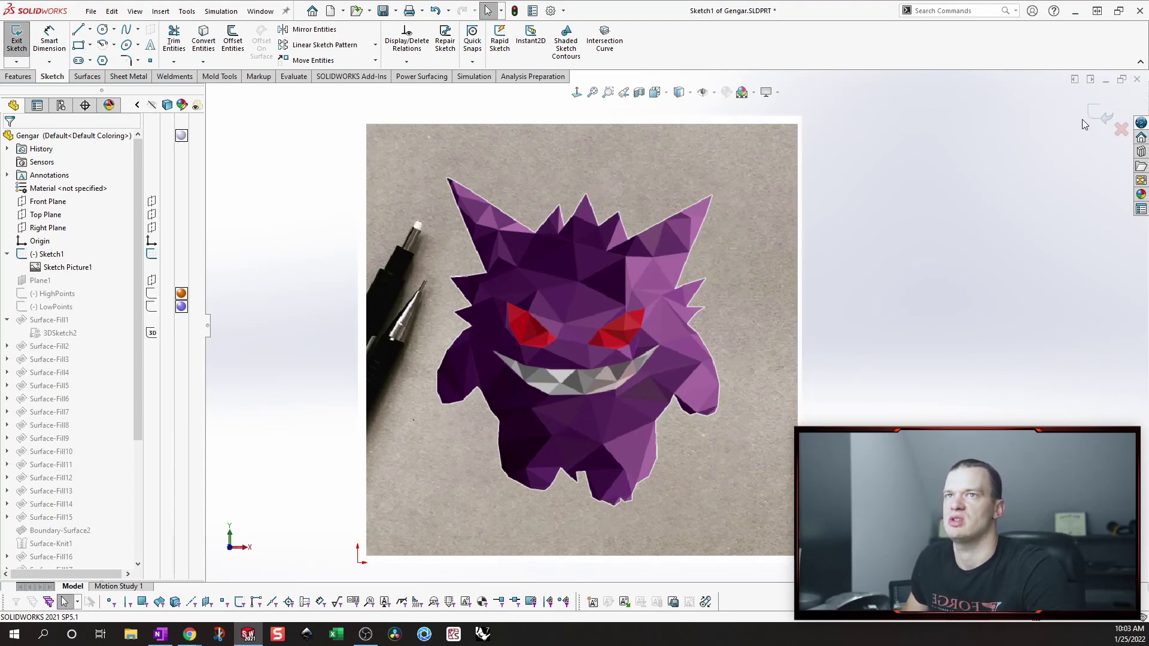
pyautogui.click(1105, 115)
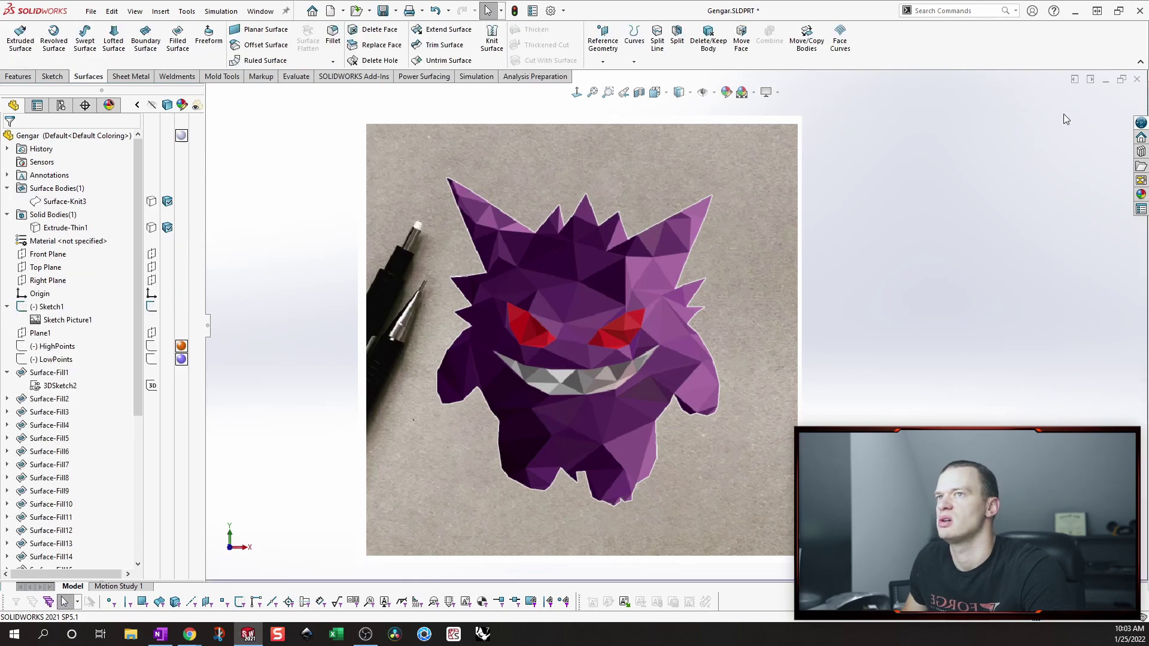
# Step: Toggle the visibility of Sketch1 off and on to check its reference picture, leaving it shown
pyautogui.click(48, 307)
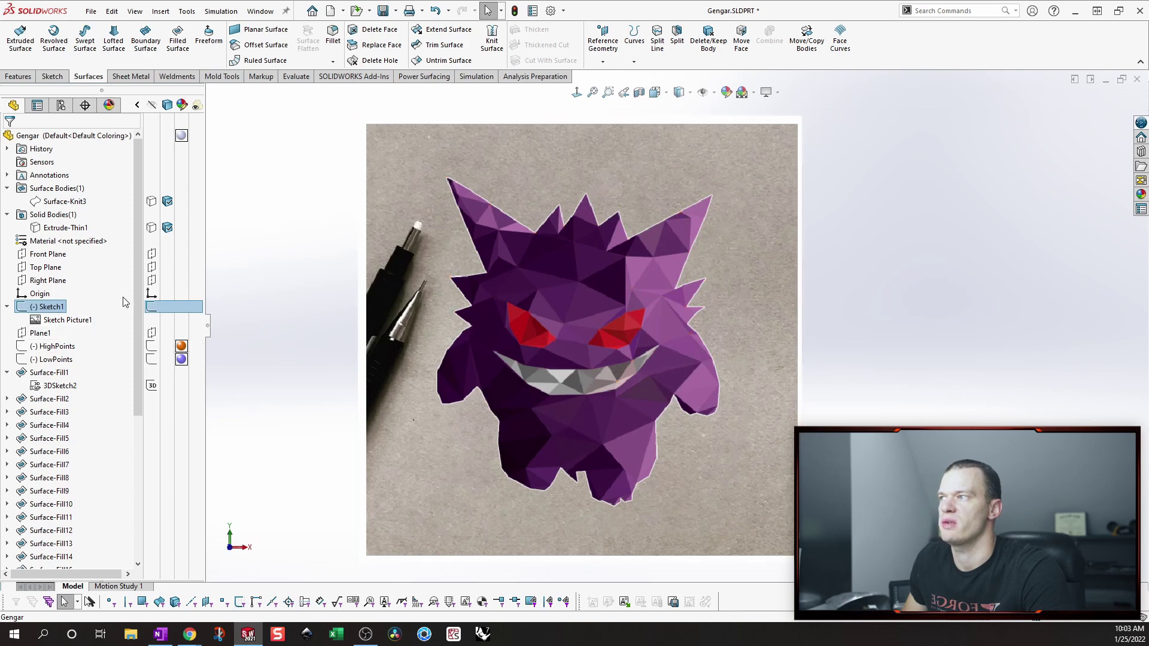
pyautogui.click(152, 308)
pyautogui.click(152, 308)
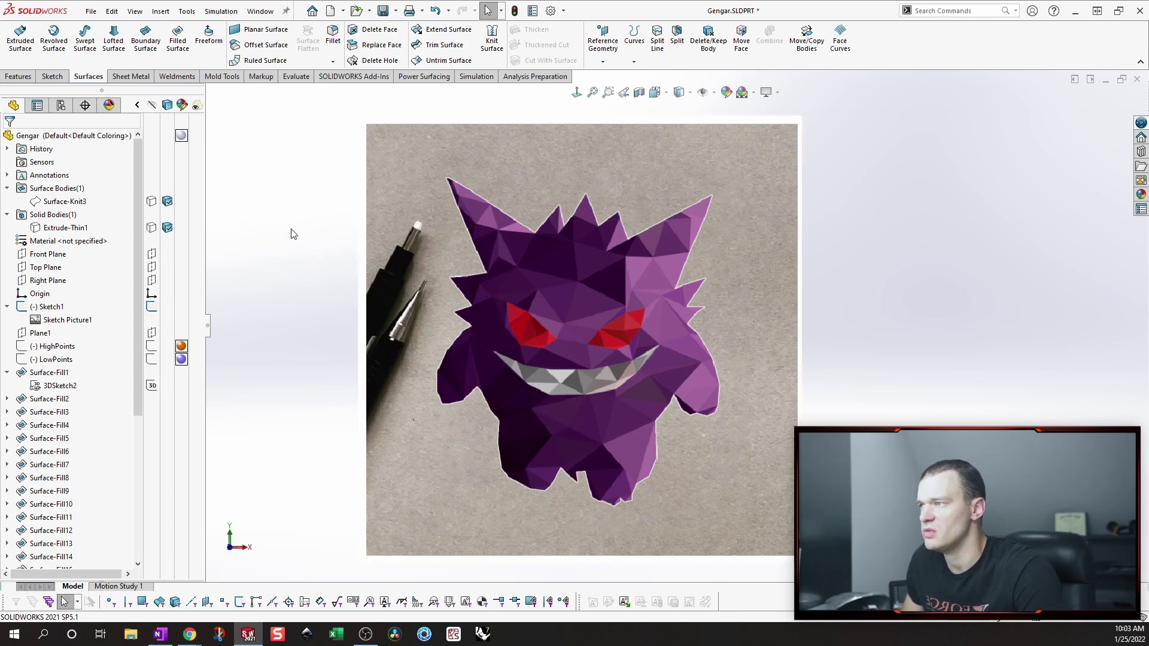
pyautogui.click(151, 308)
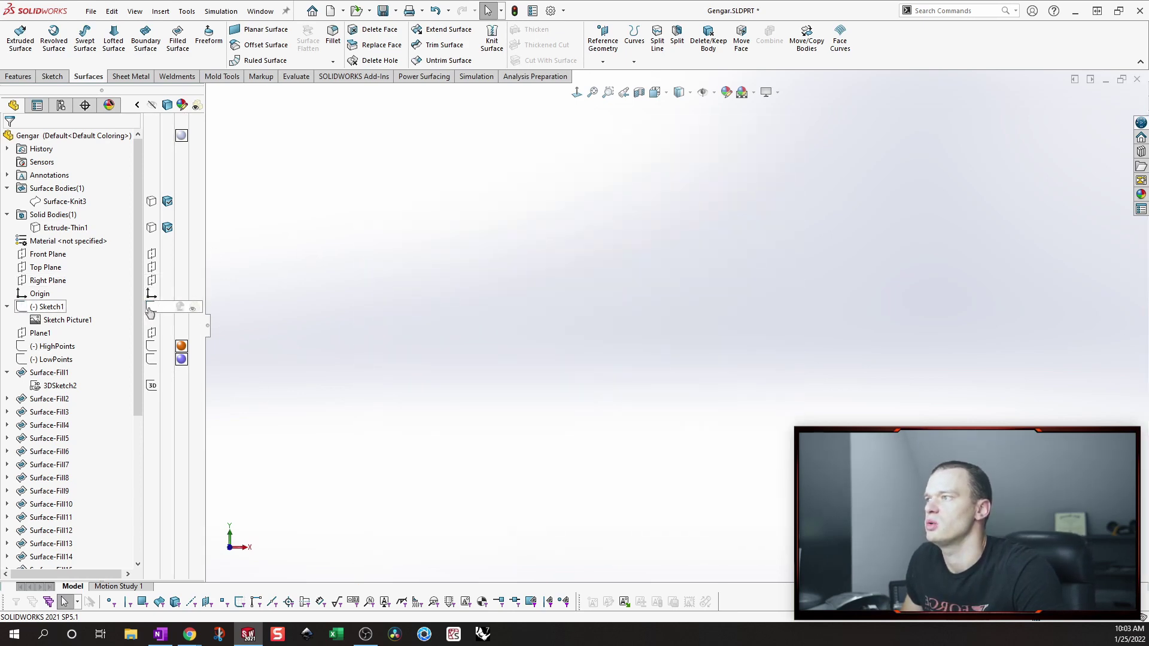
pyautogui.click(149, 309)
# Step: Examine the position of Plane1 and the HighPoints sketch relative to the reference picture in a tilted view
pyautogui.click(32, 334)
pyautogui.click(995, 246)
pyautogui.moveTo(981, 234); pyautogui.dragTo(719, 252, button='middle')
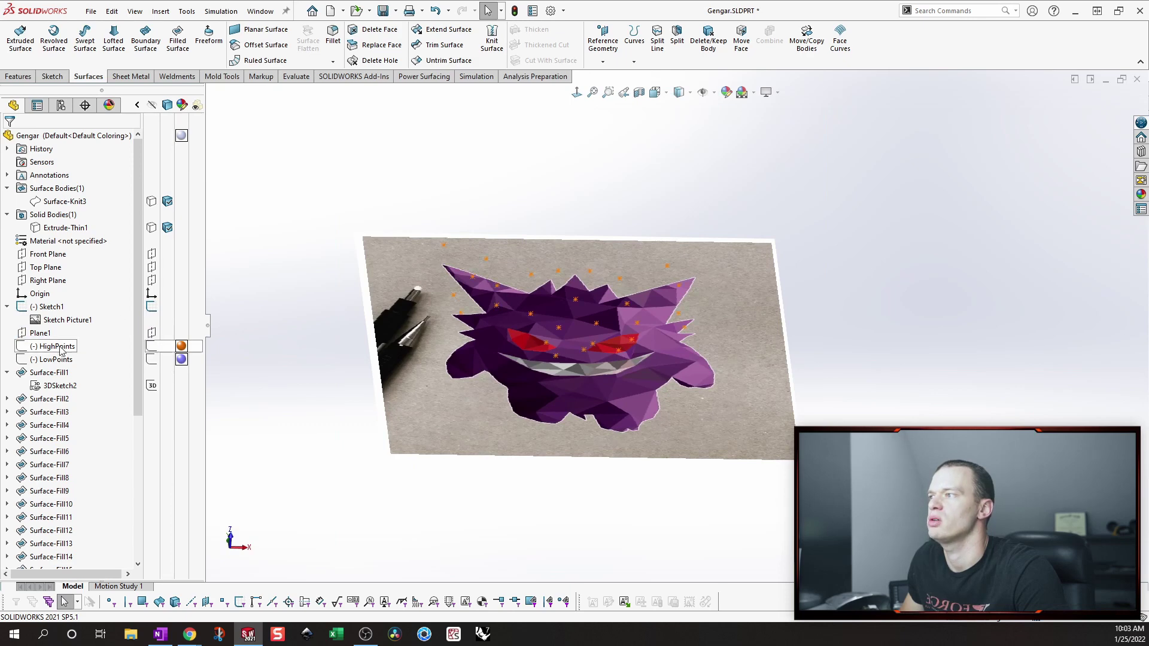
pyautogui.click(50, 345)
pyautogui.moveTo(337, 358); pyautogui.dragTo(313, 358, button='middle')
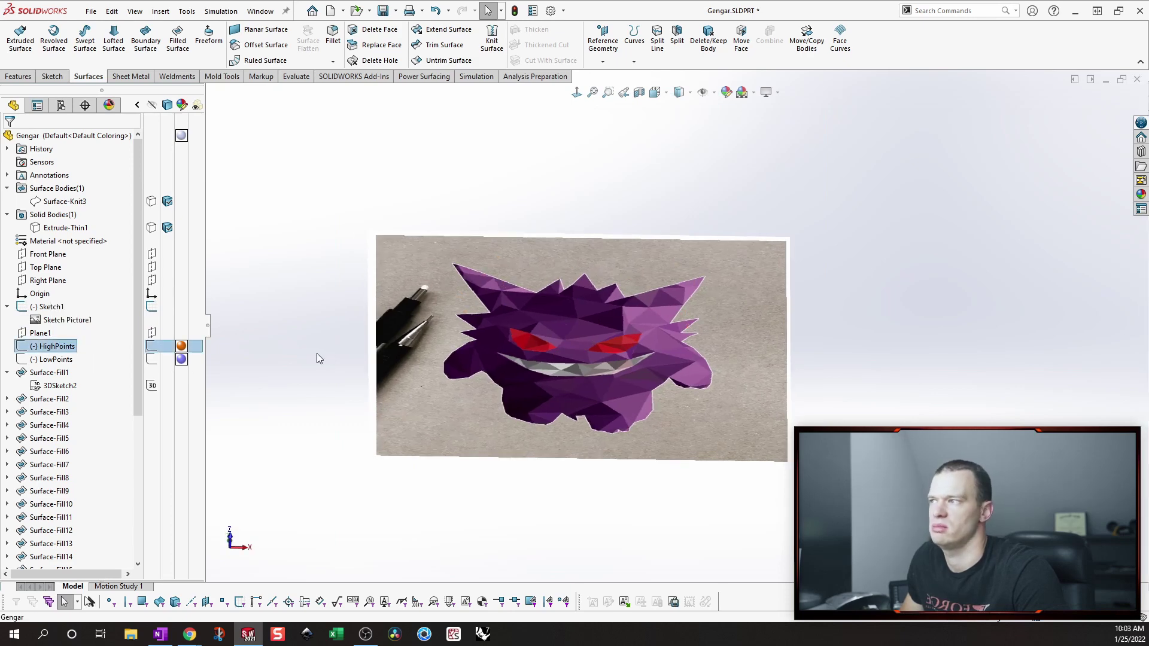
pyautogui.click(315, 326)
pyautogui.moveTo(569, 304); pyautogui.dragTo(563, 323, button='middle')
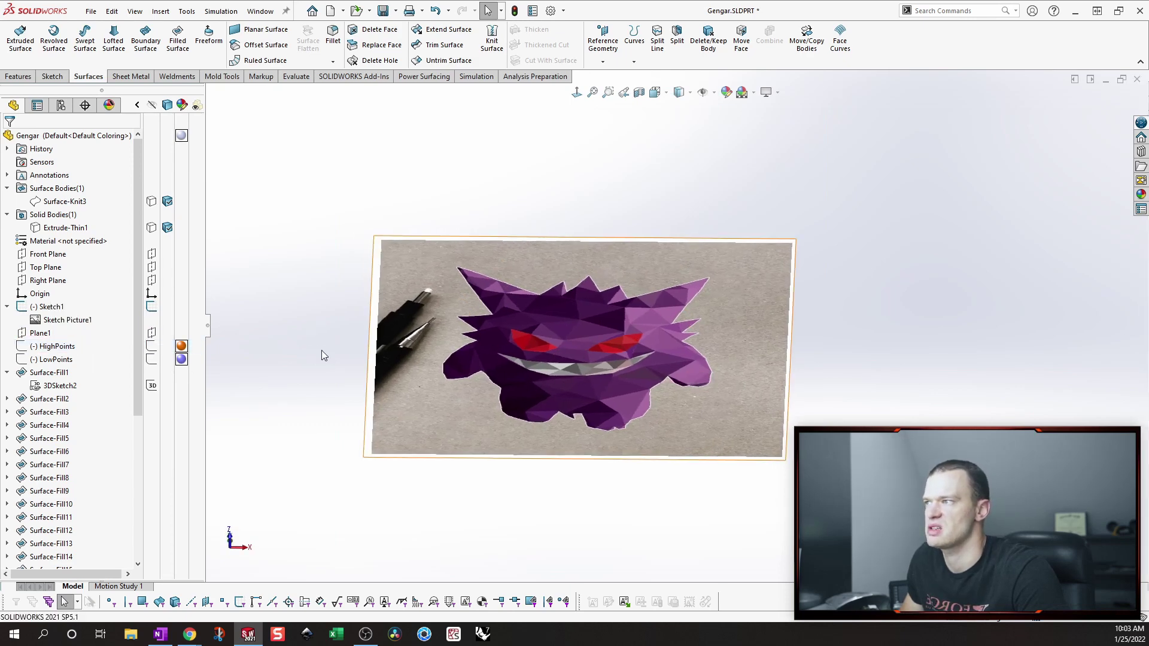
pyautogui.click(40, 333)
pyautogui.click(249, 205)
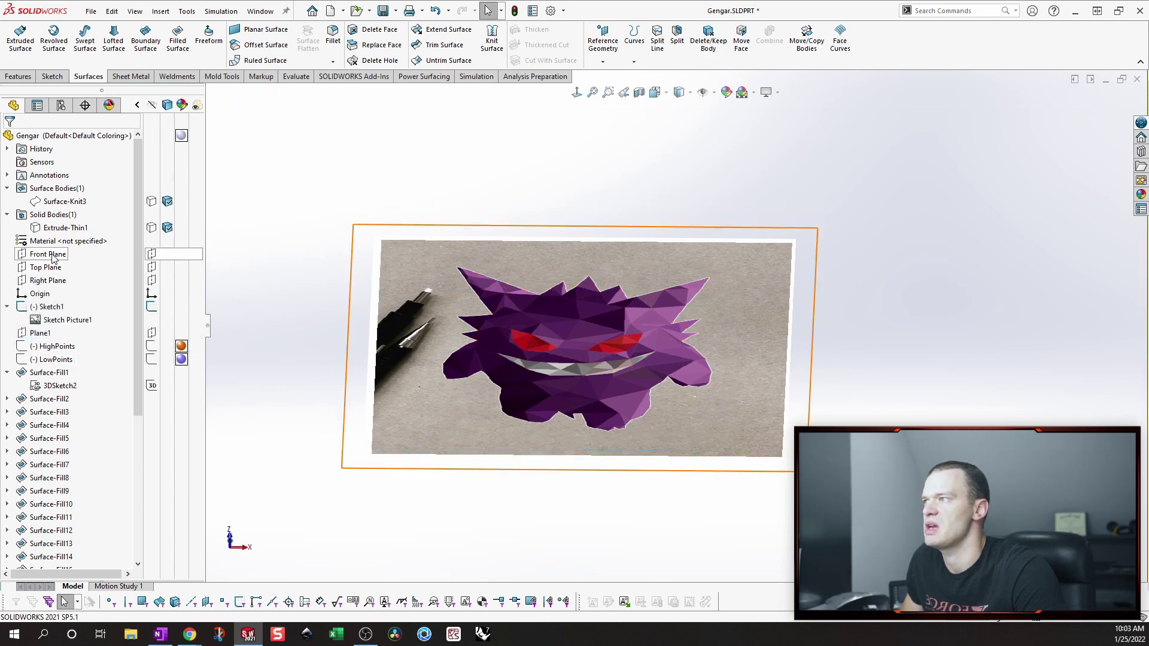
pyautogui.click(52, 255)
pyautogui.keyDown('ctrl'); pyautogui.moveTo(354, 268); pyautogui.dragTo(390, 188); pyautogui.keyUp('ctrl')
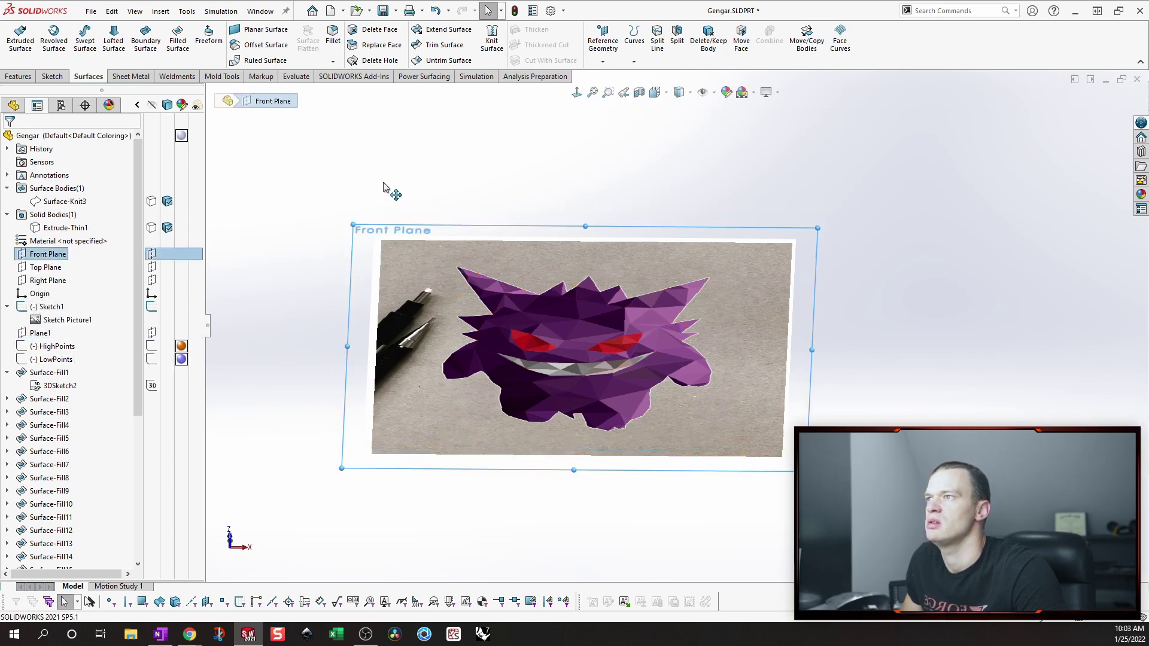
pyautogui.moveTo(582, 195); pyautogui.dragTo(534, 207, button='middle')
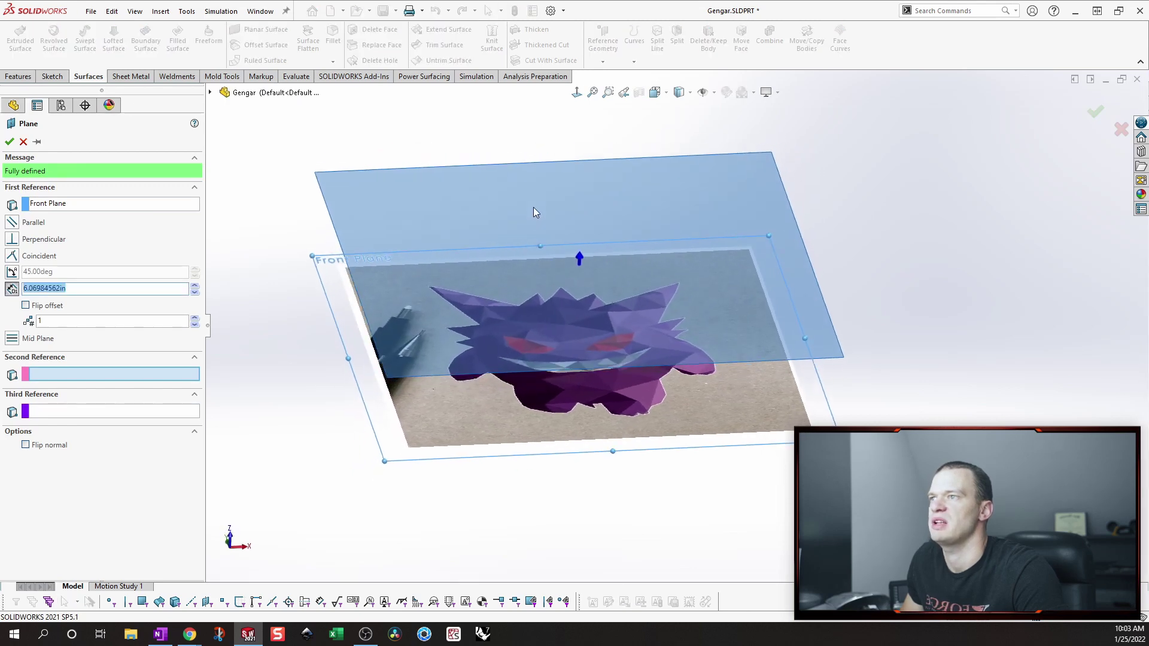
pyautogui.click(197, 295)
pyautogui.click(197, 295)
pyautogui.click(197, 295)
pyautogui.click(196, 295)
pyautogui.click(196, 294)
pyautogui.click(195, 295)
pyautogui.click(196, 295)
pyautogui.click(196, 295)
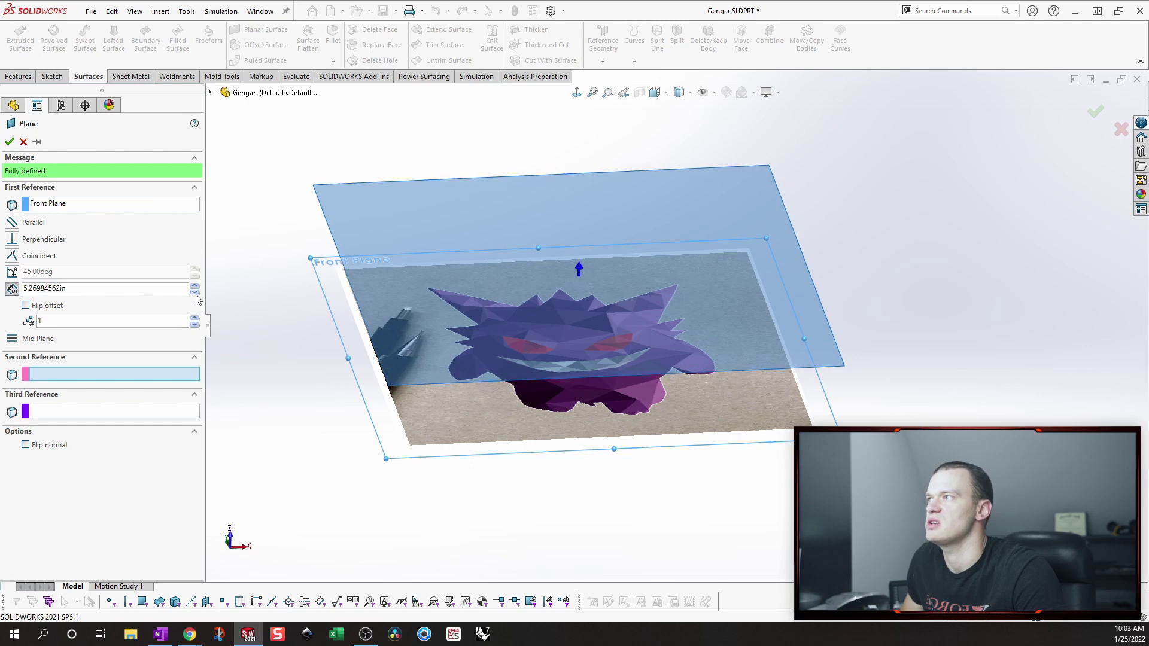
pyautogui.click(24, 142)
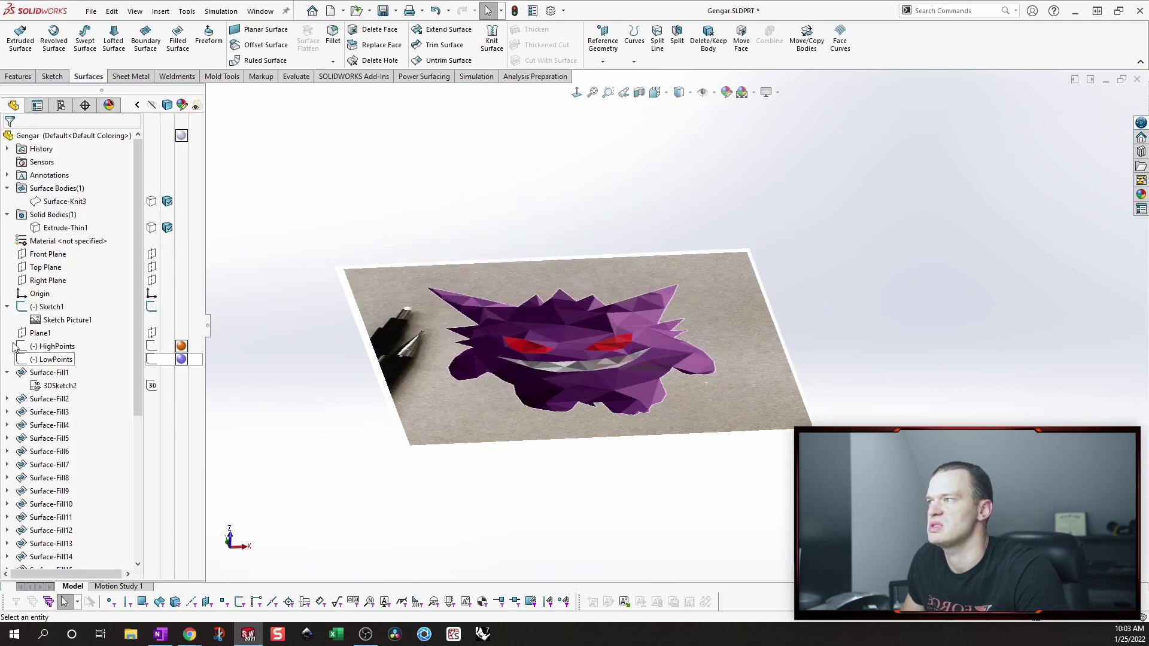
# Step: Highlight Plane1 and open the HighPoints sketch for editing to examine its points
pyautogui.click(40, 333)
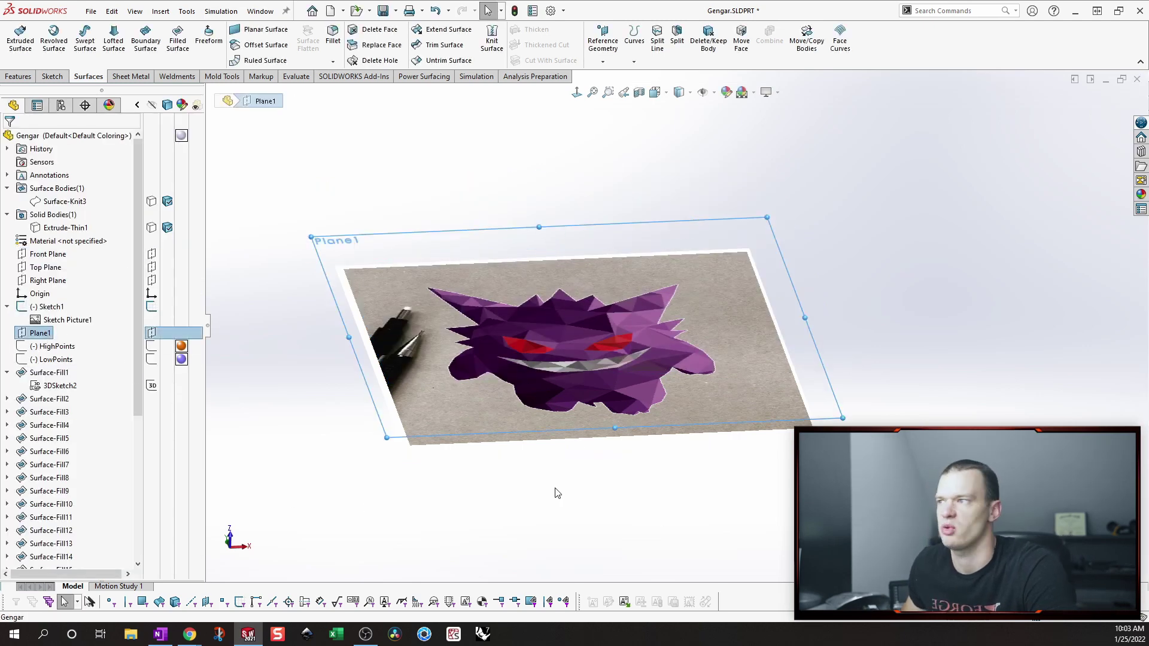
pyautogui.click(383, 518)
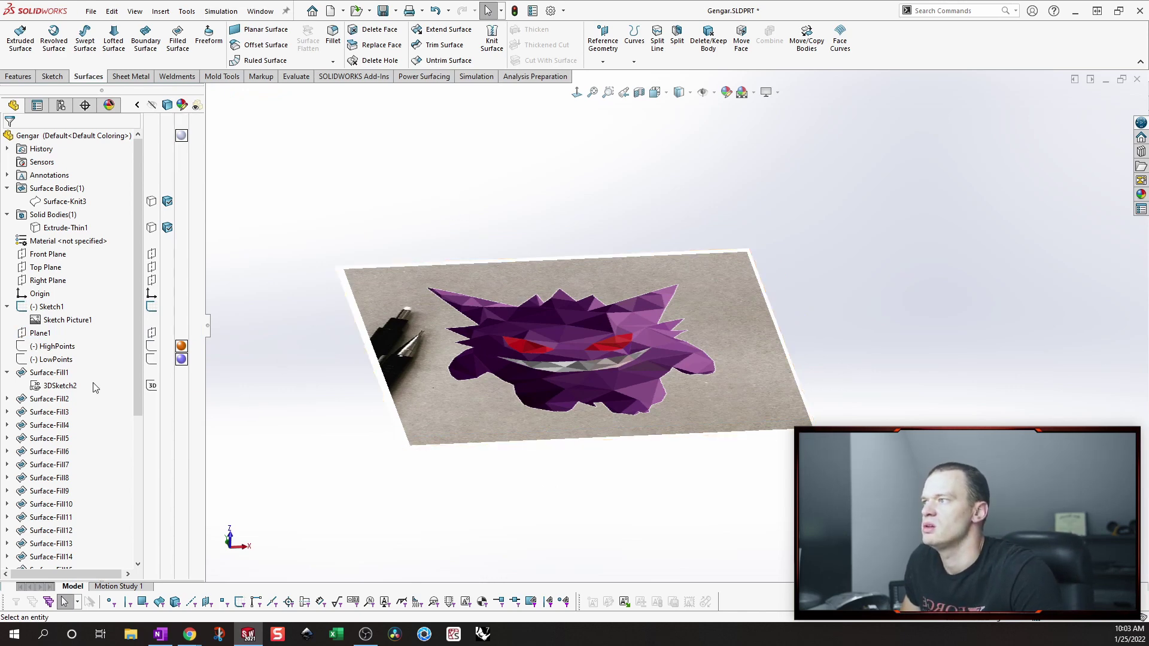
pyautogui.click(48, 347)
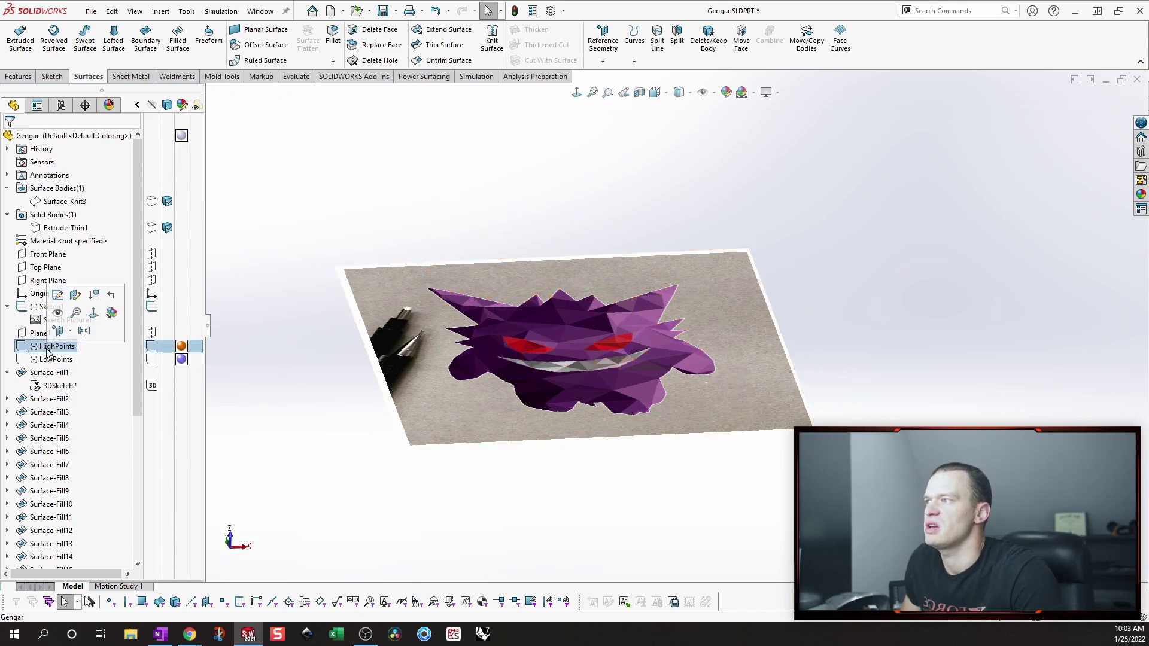
pyautogui.click(60, 298)
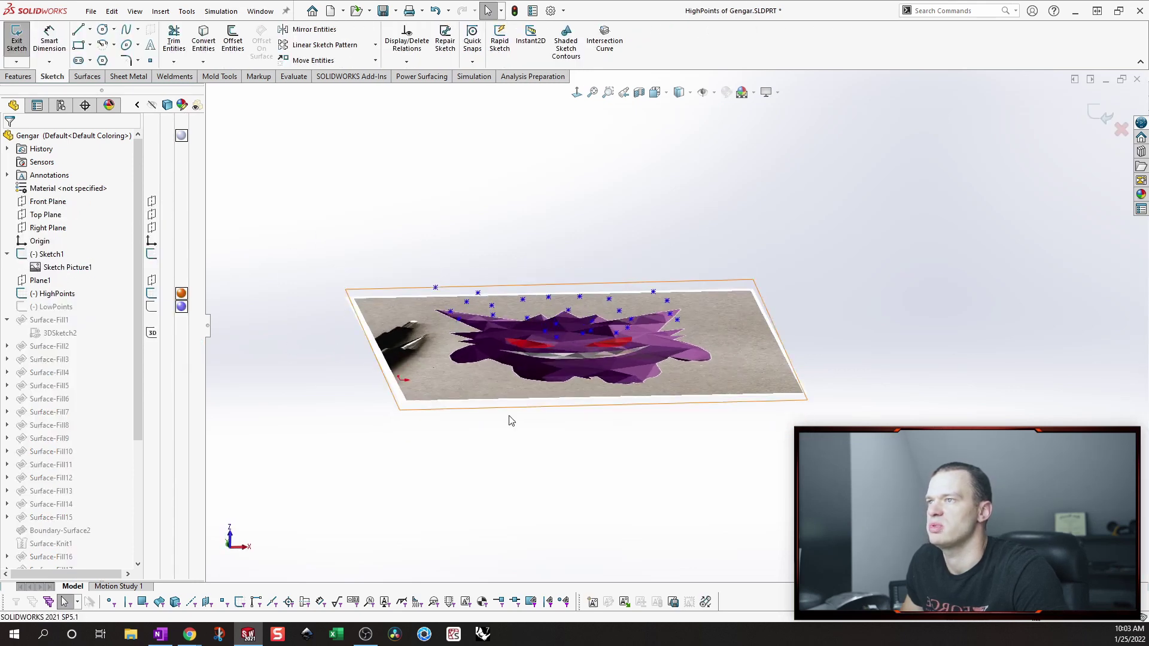
# Step: Show Plane1 and the Front Plane, compare the high points with both planes from the side, and exit the HighPoints sketch
pyautogui.click(48, 202)
pyautogui.click(40, 281)
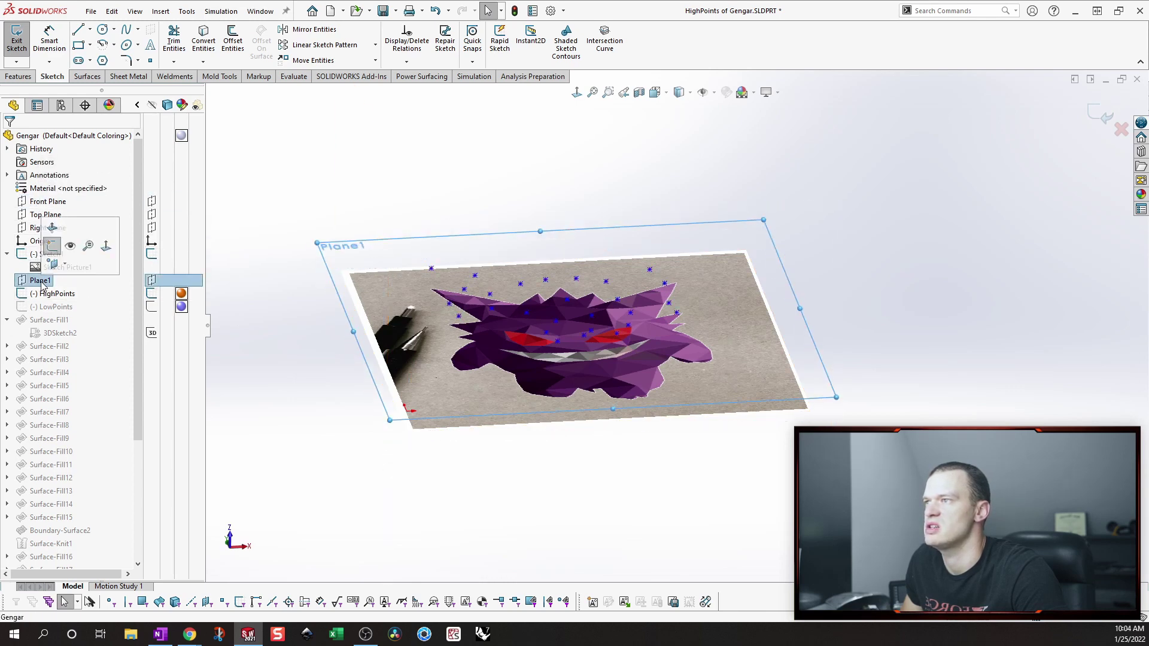
pyautogui.click(151, 201)
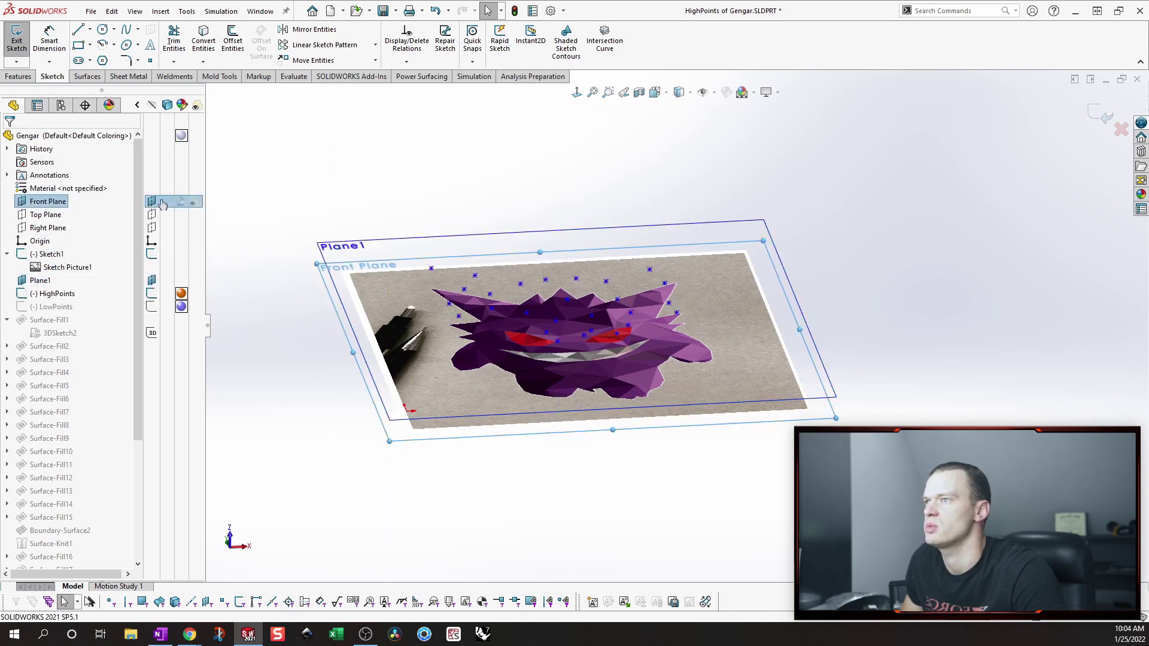
pyautogui.click(464, 156)
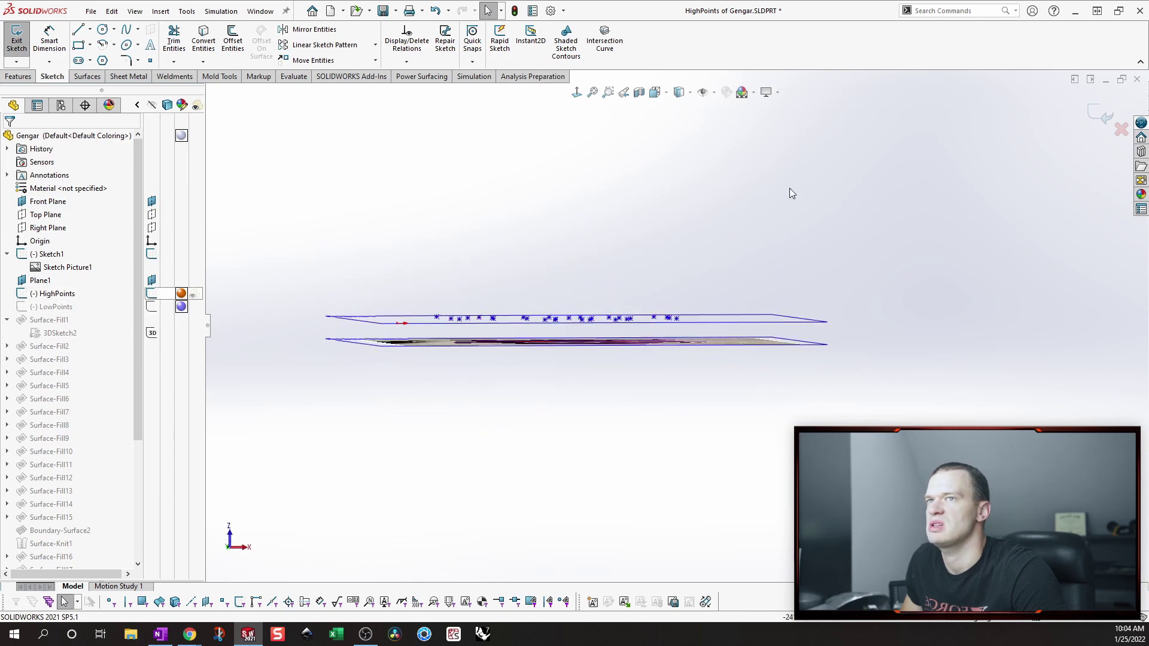
pyautogui.hotkey('ctrl', 'b')
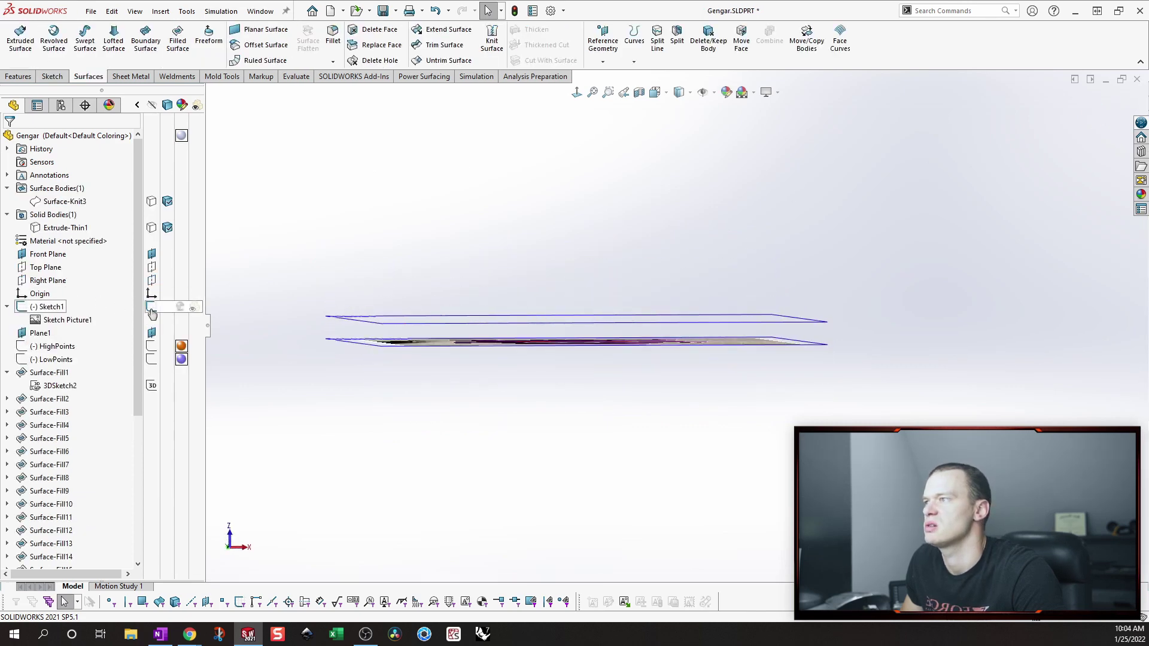
# Step: Show the HighPoints and LowPoints sketches and compare their two levels from the side
pyautogui.click(152, 307)
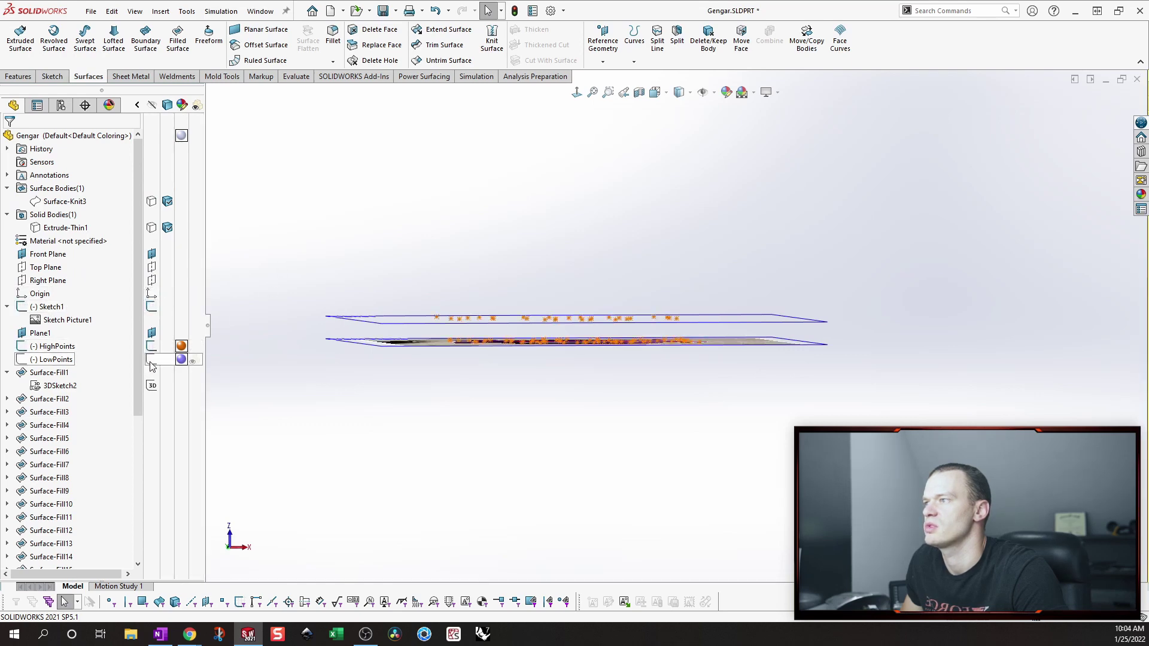
pyautogui.moveTo(303, 252); pyautogui.dragTo(585, 330, button='middle')
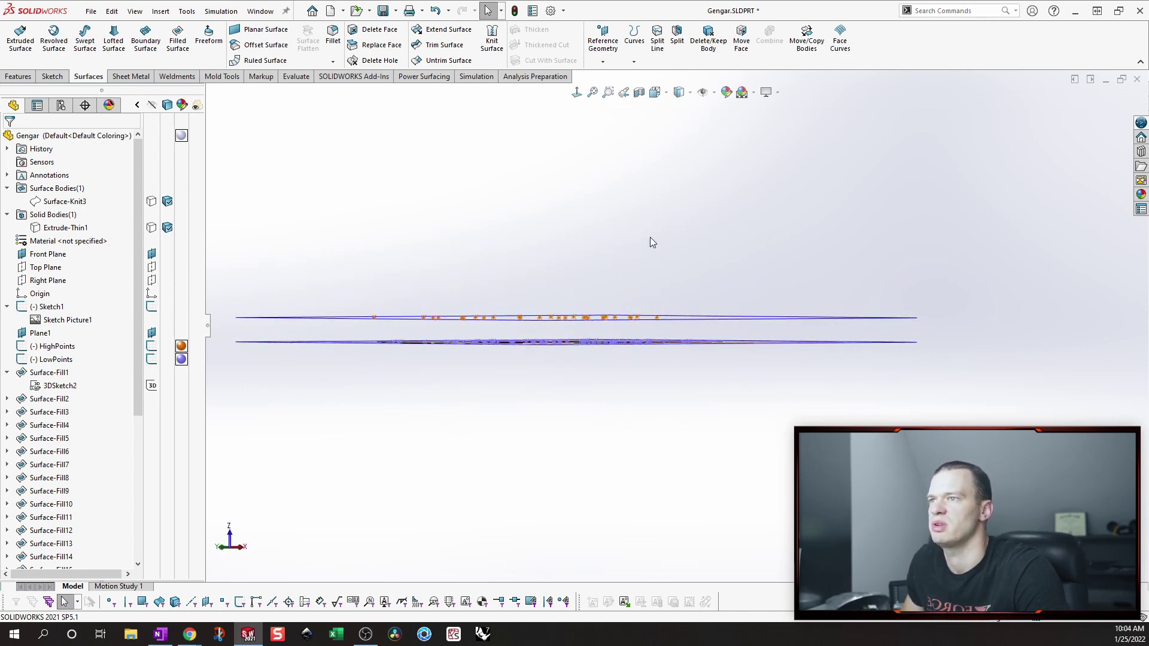
pyautogui.moveTo(651, 237); pyautogui.dragTo(652, 192, button='middle')
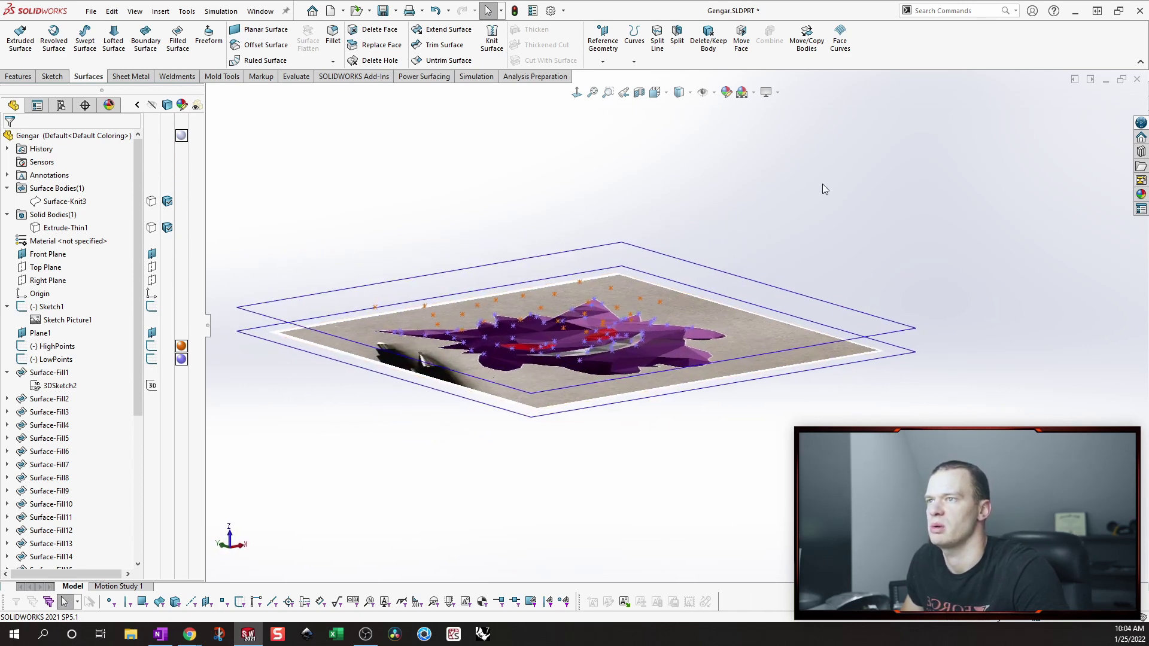
pyautogui.hotkey('ctrl', '1')
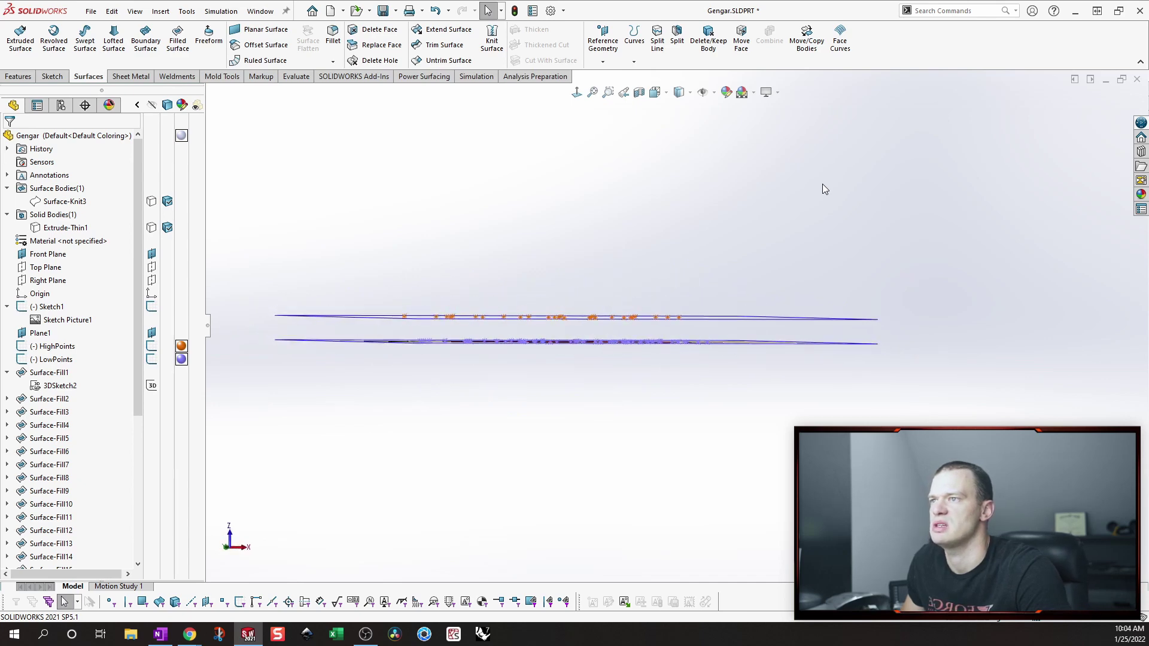
# Step: Add a sketch point to the HighPoints sketch at the central facet vertex on Gengar's lower belly, above the foot
pyautogui.moveTo(822, 185); pyautogui.dragTo(586, 266, button='middle')
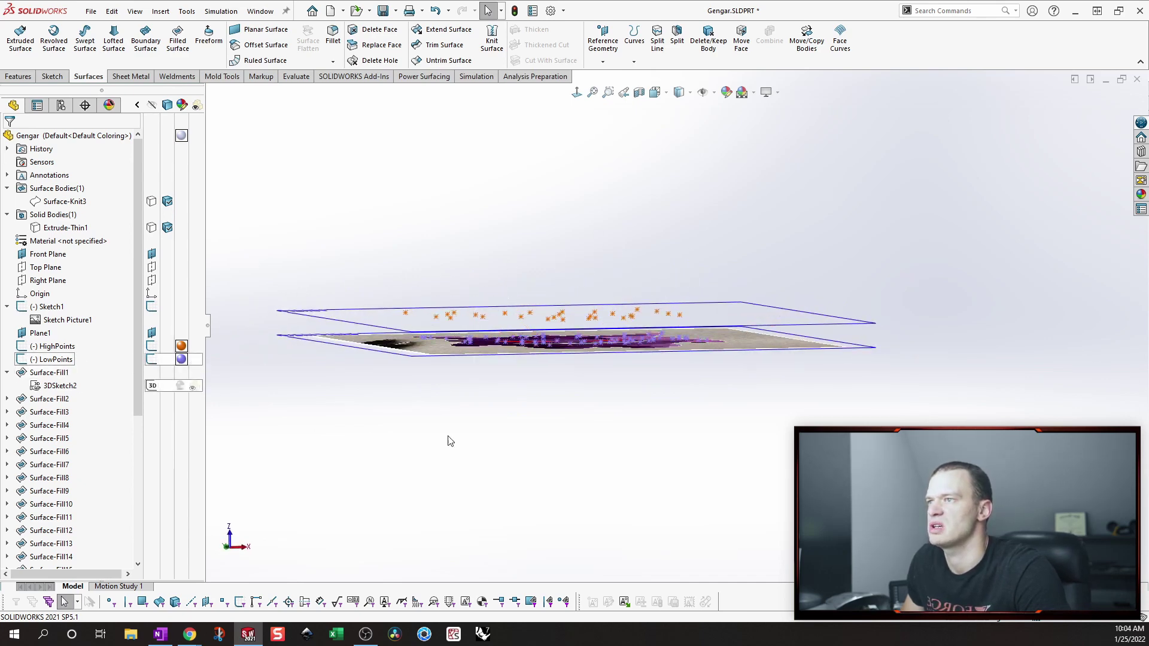
pyautogui.moveTo(585, 436); pyautogui.dragTo(623, 134, button='middle')
pyautogui.click(577, 92)
pyautogui.moveTo(810, 261); pyautogui.dragTo(255, 293, button='middle')
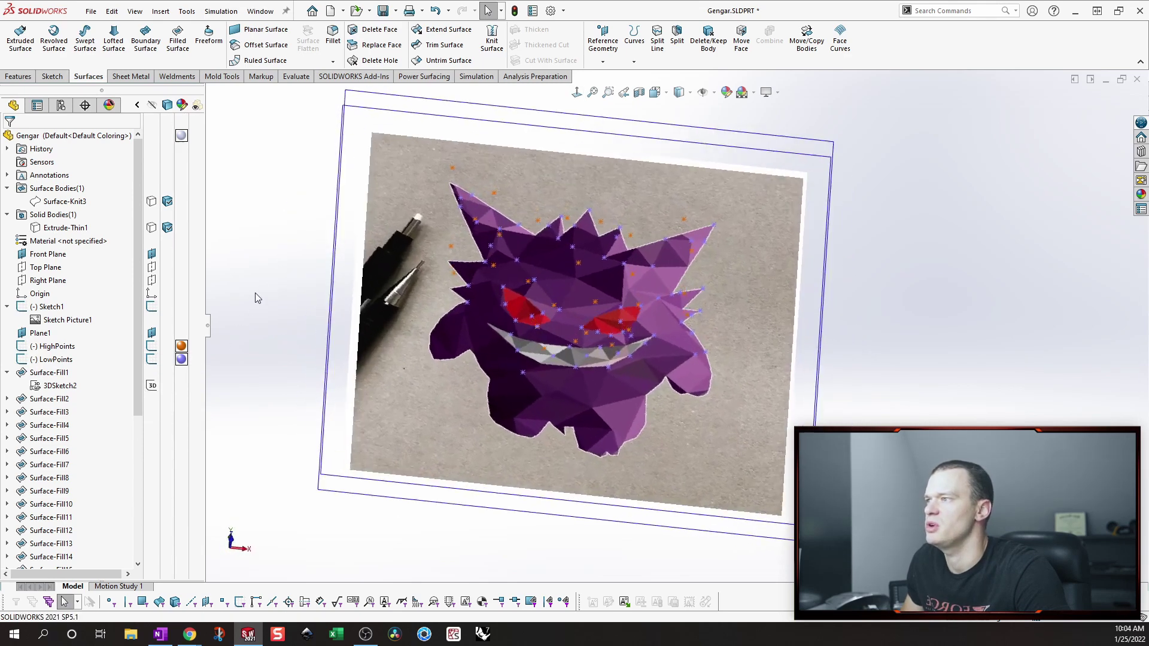
pyautogui.rightClick(56, 346)
pyautogui.click(58, 298)
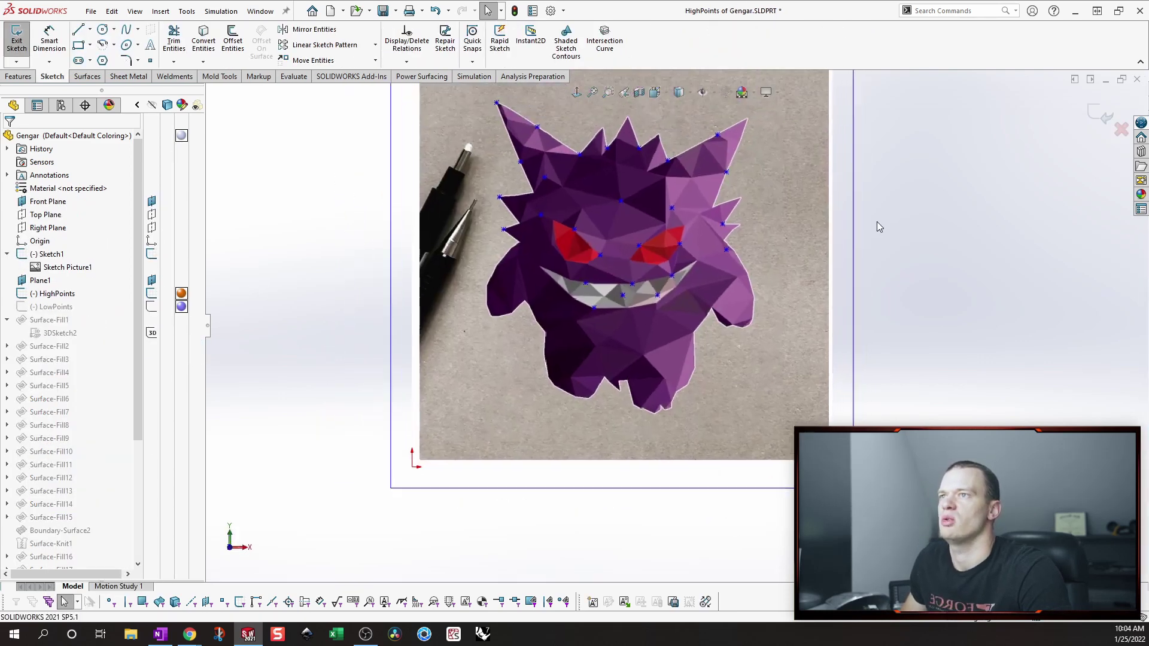
pyautogui.press('s')
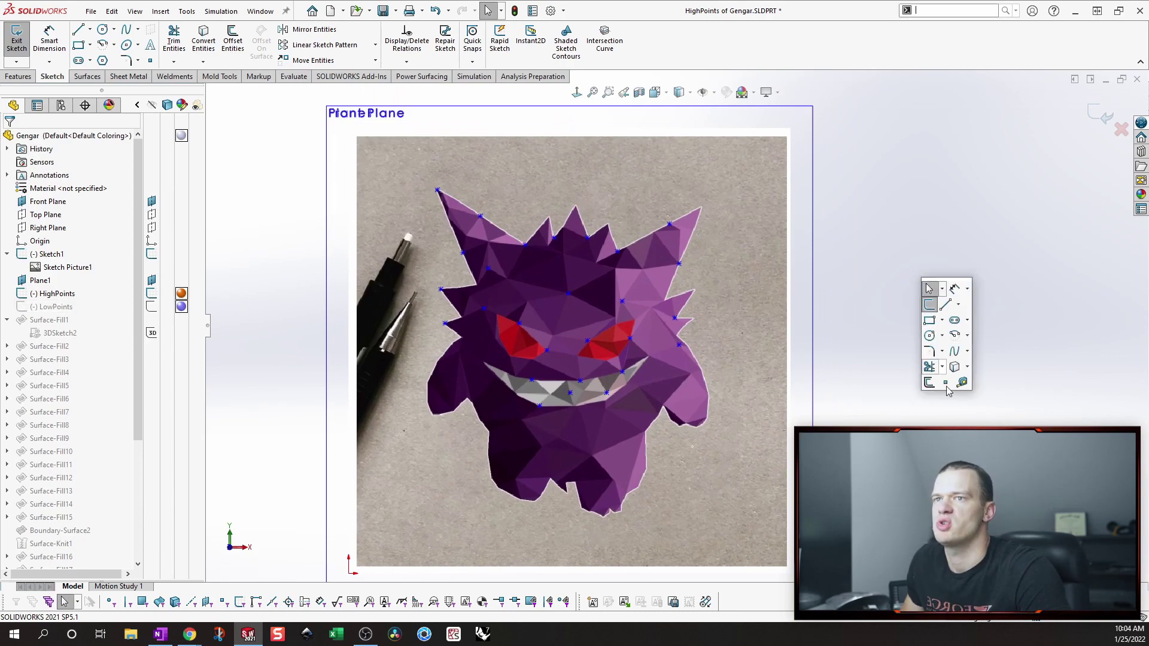
pyautogui.click(946, 383)
pyautogui.scroll(-3, 599, 472)
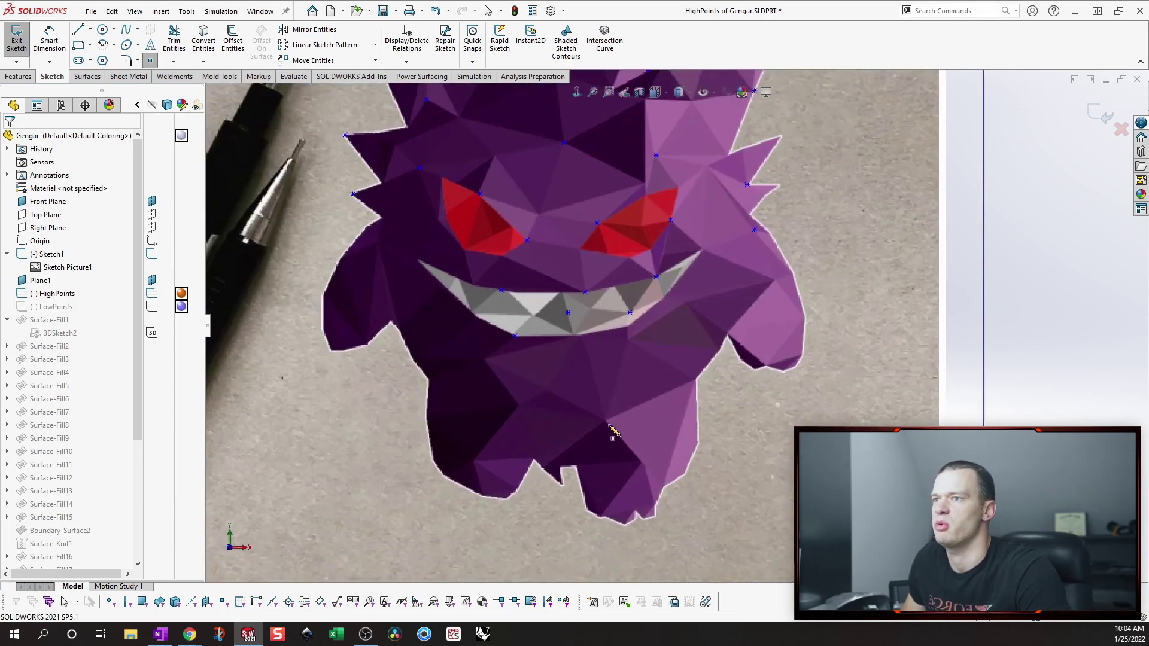
pyautogui.click(605, 420)
pyautogui.press('Escape')
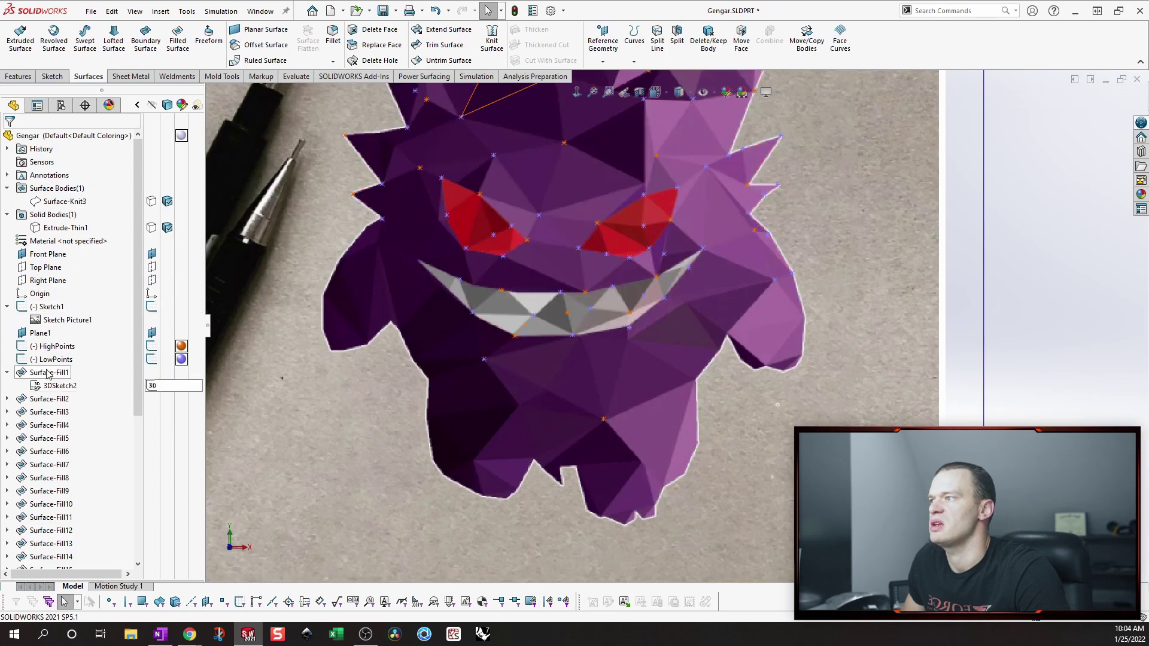
# Step: Add six points to the LowPoints sketch at the facet vertices surrounding the new belly high point
pyautogui.click(52, 360)
pyautogui.click(54, 310)
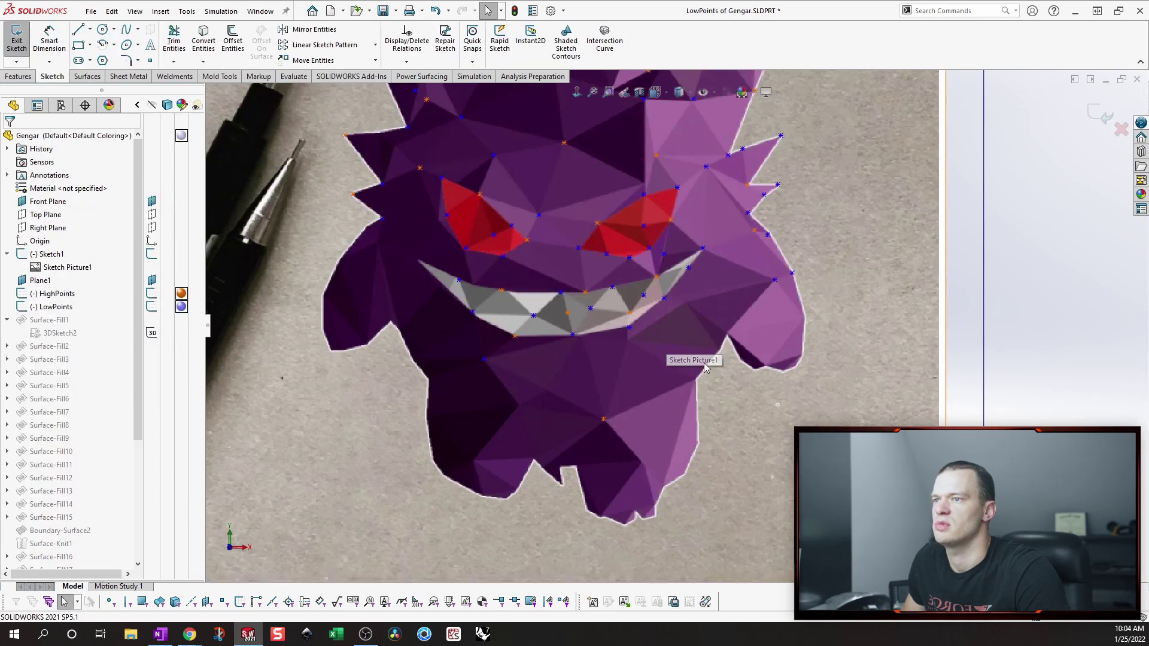
pyautogui.press('s')
pyautogui.click(721, 464)
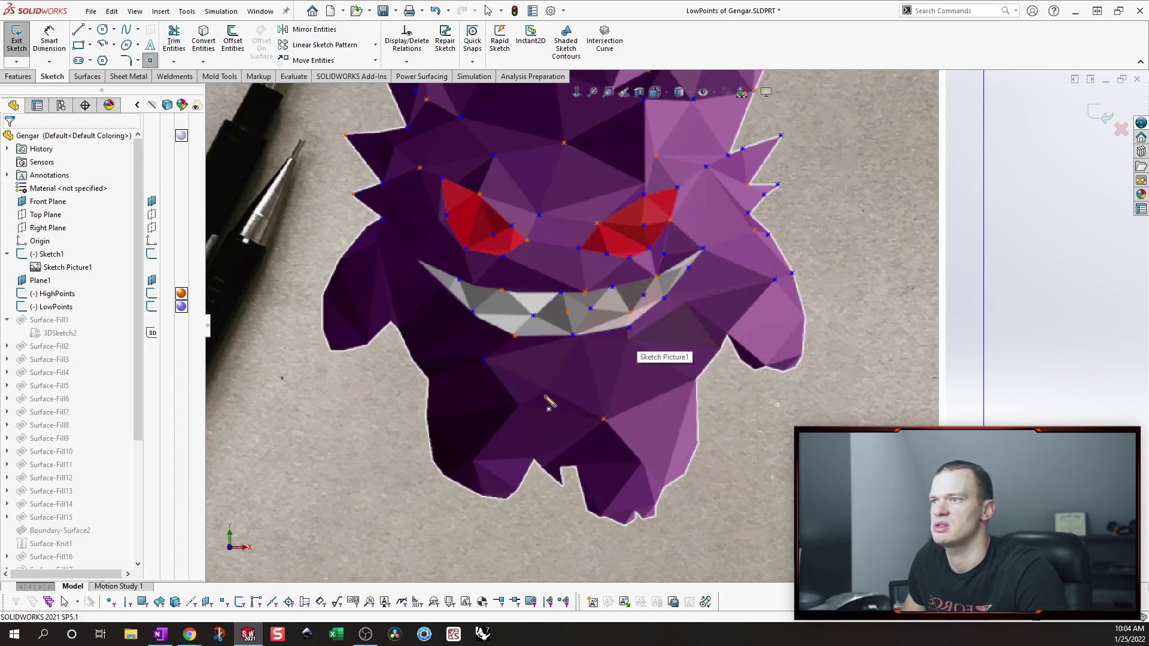
pyautogui.click(546, 389)
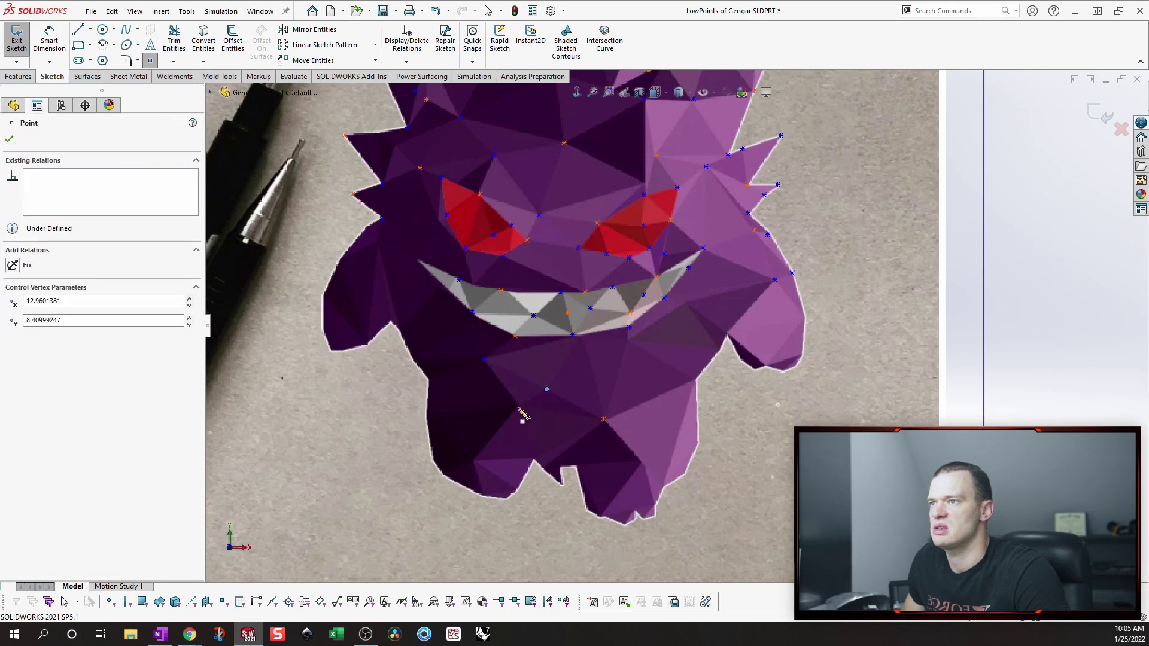
pyautogui.click(533, 458)
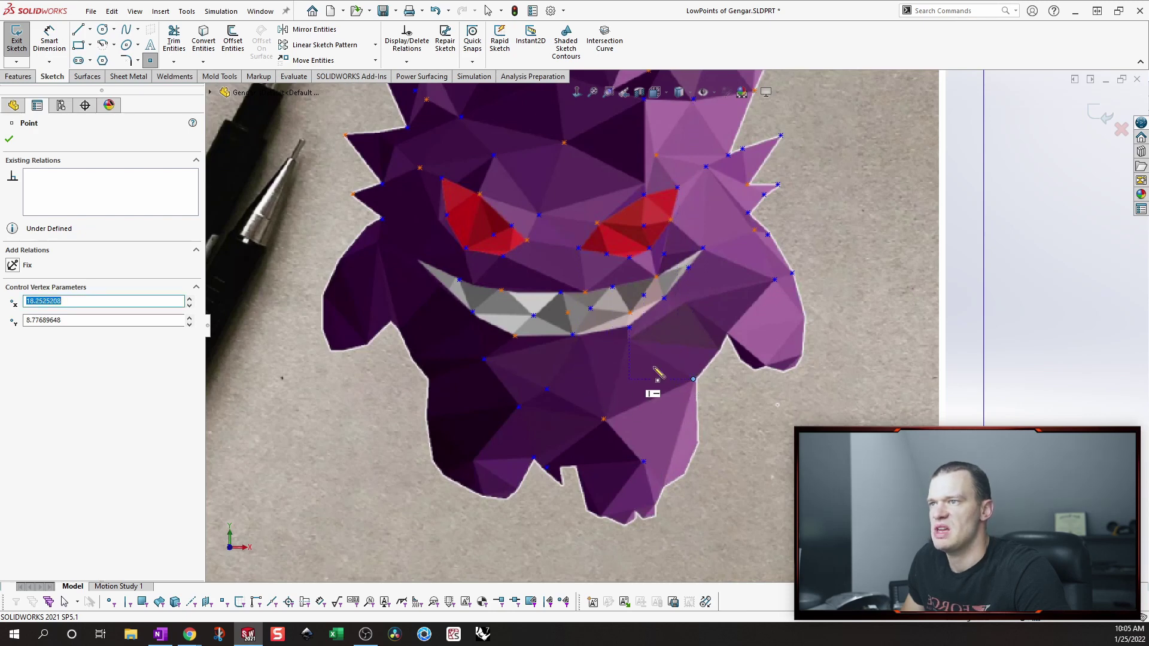
pyautogui.press('Escape')
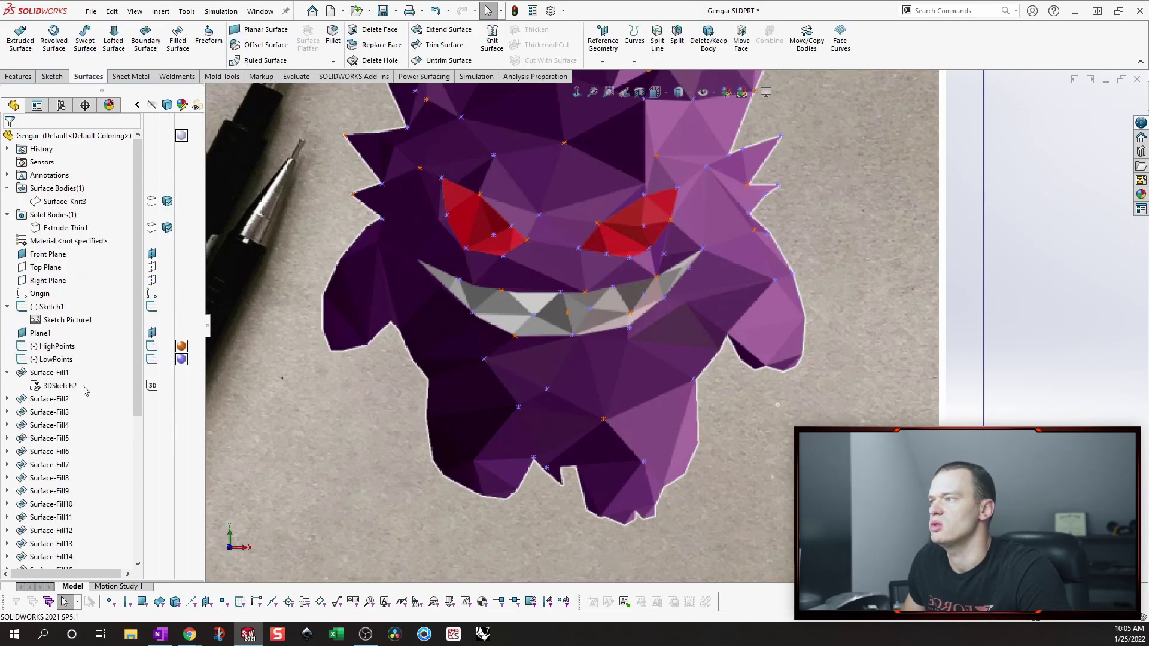
# Step: In 3DSketch2, draw a chain of lines from the belly high point around the six surrounding low points, closing the outer loop
pyautogui.click(79, 387)
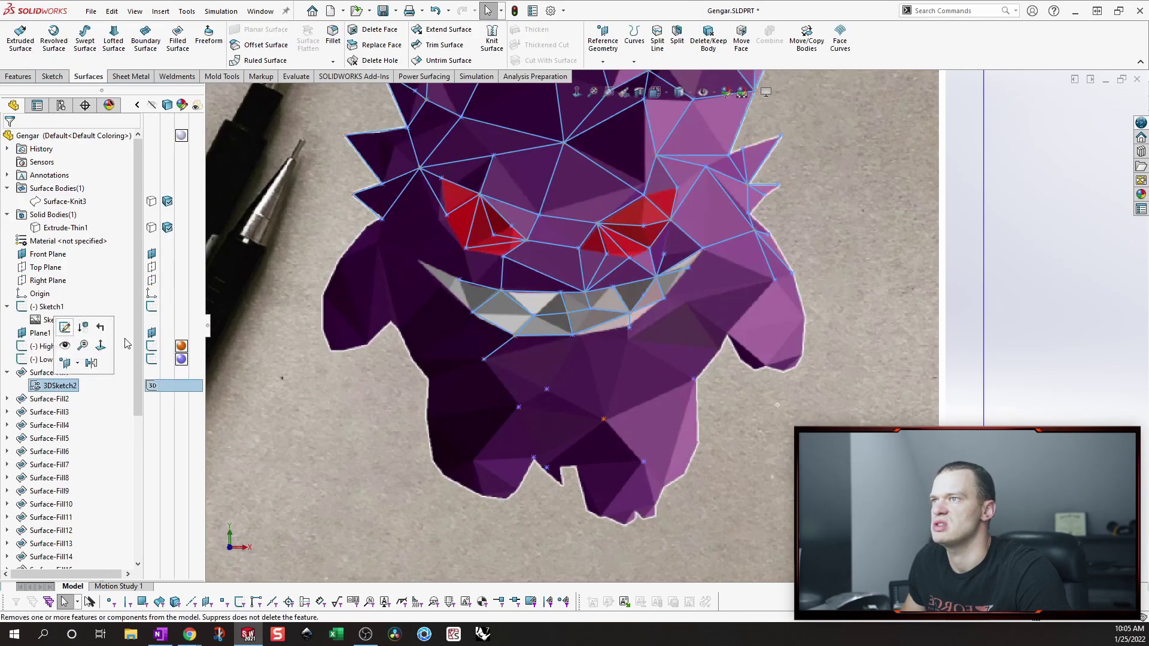
pyautogui.click(51, 386)
pyautogui.click(57, 339)
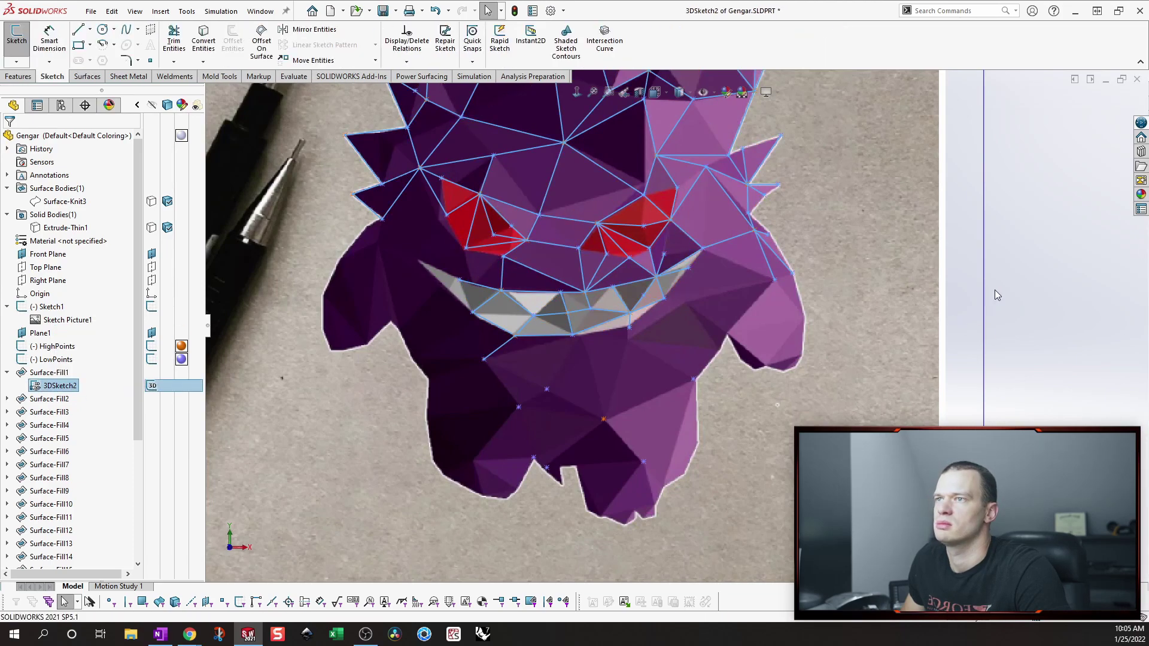
pyautogui.press('s')
pyautogui.click(1034, 289)
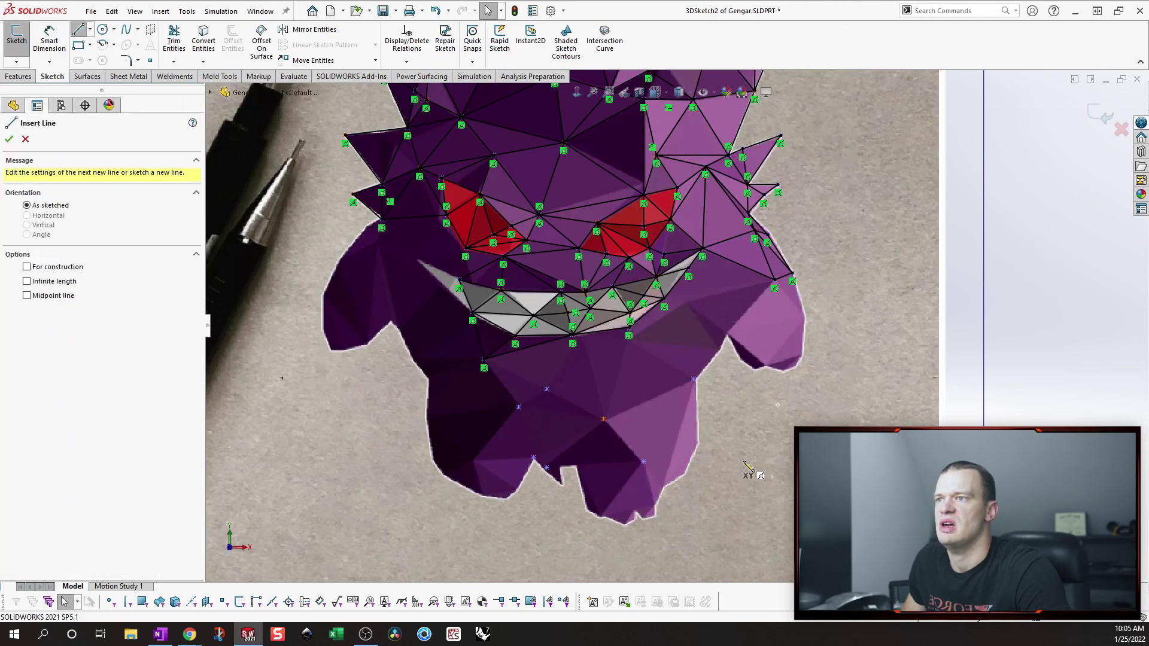
pyautogui.click(604, 420)
pyautogui.click(694, 380)
pyautogui.click(643, 462)
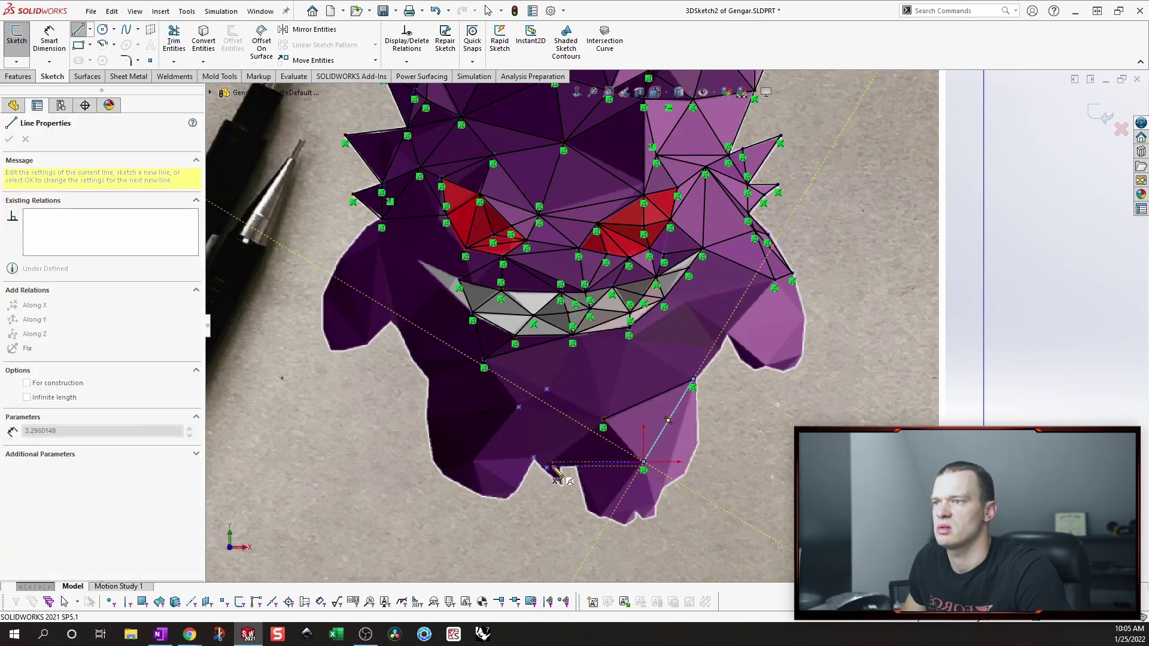
pyautogui.click(551, 470)
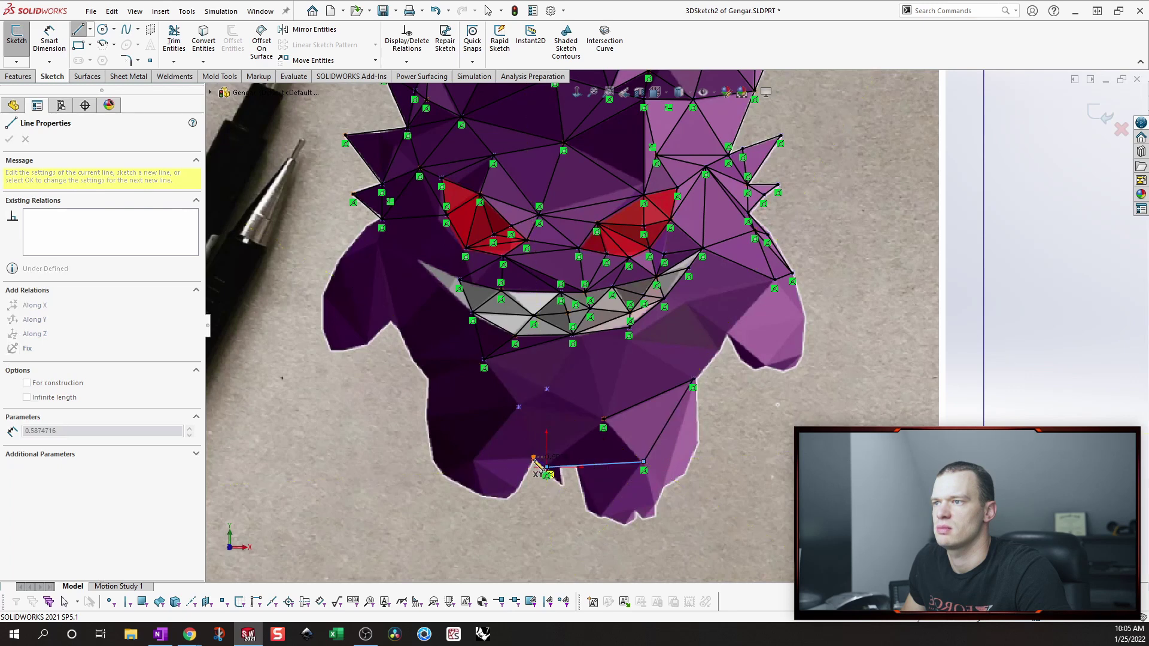
pyautogui.click(534, 459)
pyautogui.click(518, 408)
pyautogui.click(546, 391)
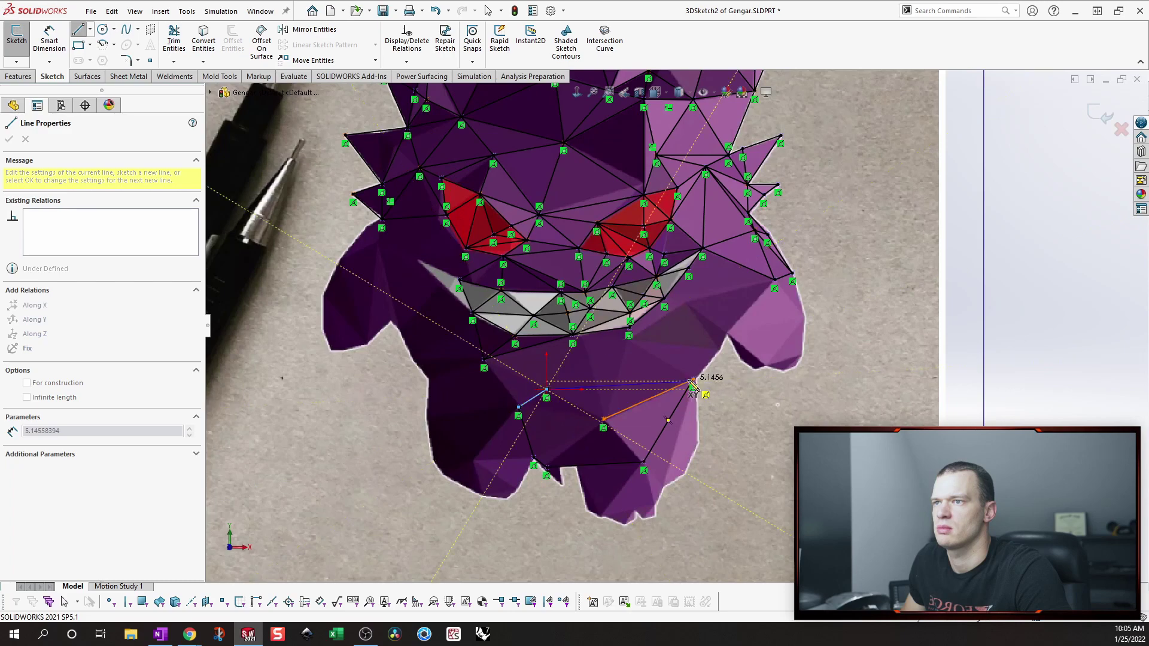
pyautogui.doubleClick(693, 381)
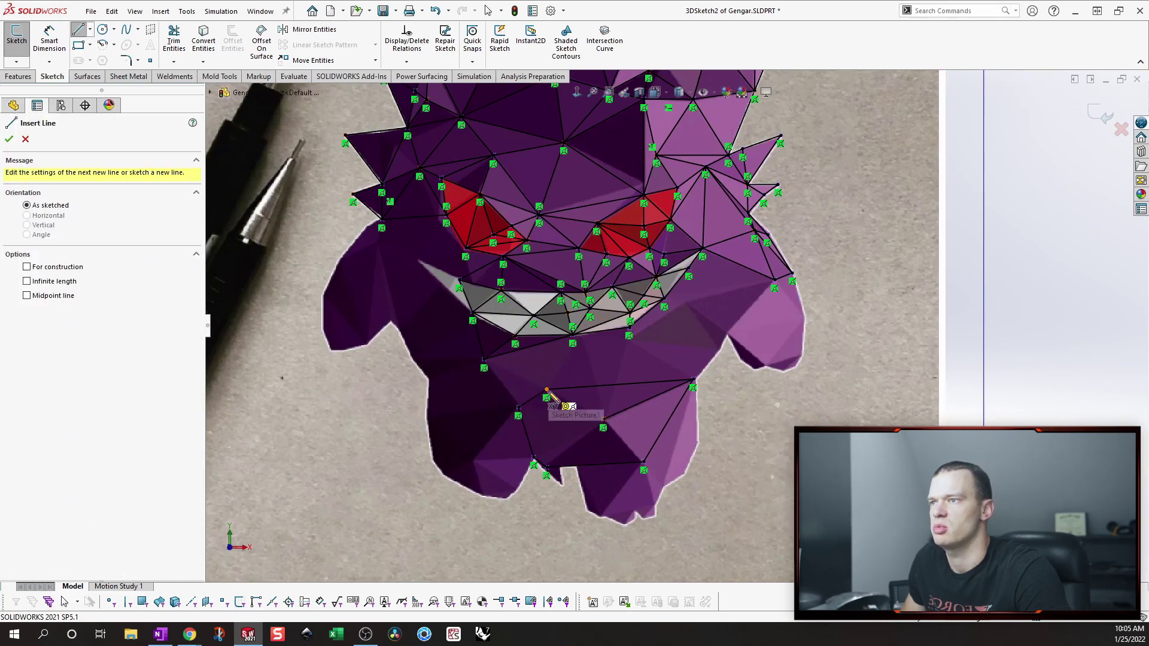
# Step: Connect the remaining five low points to the belly high point with lines and exit the 3D sketch
pyautogui.moveTo(547, 389); pyautogui.dragTo(603, 418)
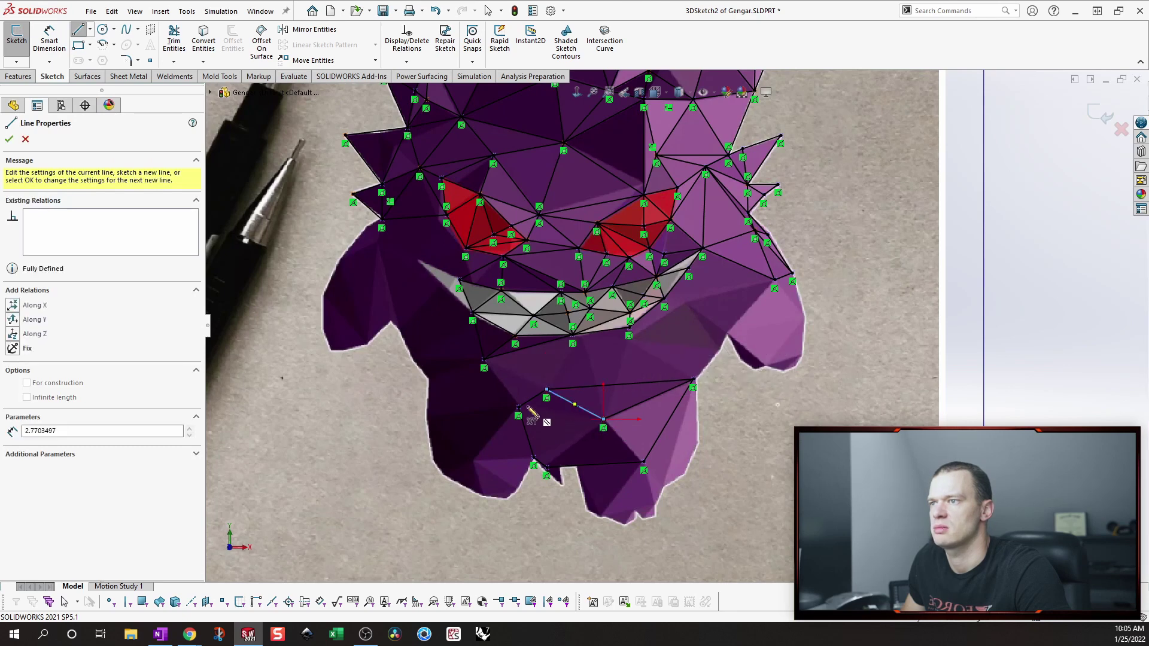
pyautogui.moveTo(519, 408); pyautogui.dragTo(603, 419)
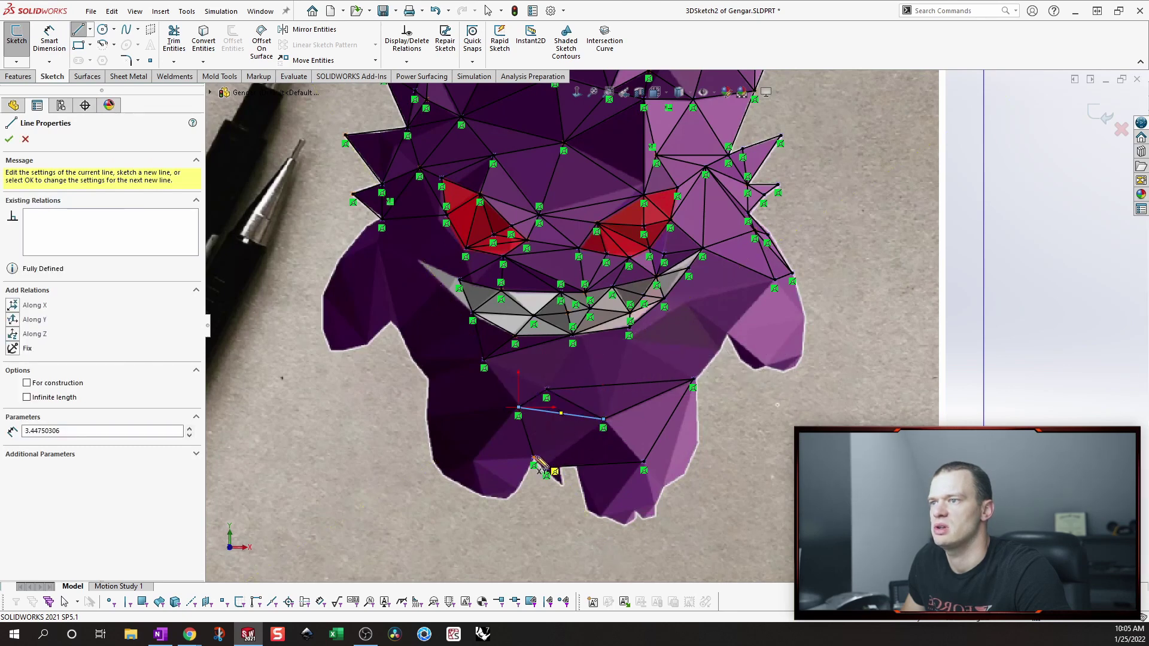
pyautogui.moveTo(534, 461); pyautogui.dragTo(604, 419)
pyautogui.moveTo(547, 468); pyautogui.dragTo(603, 420)
pyautogui.moveTo(644, 462); pyautogui.dragTo(603, 419)
pyautogui.press('Escape')
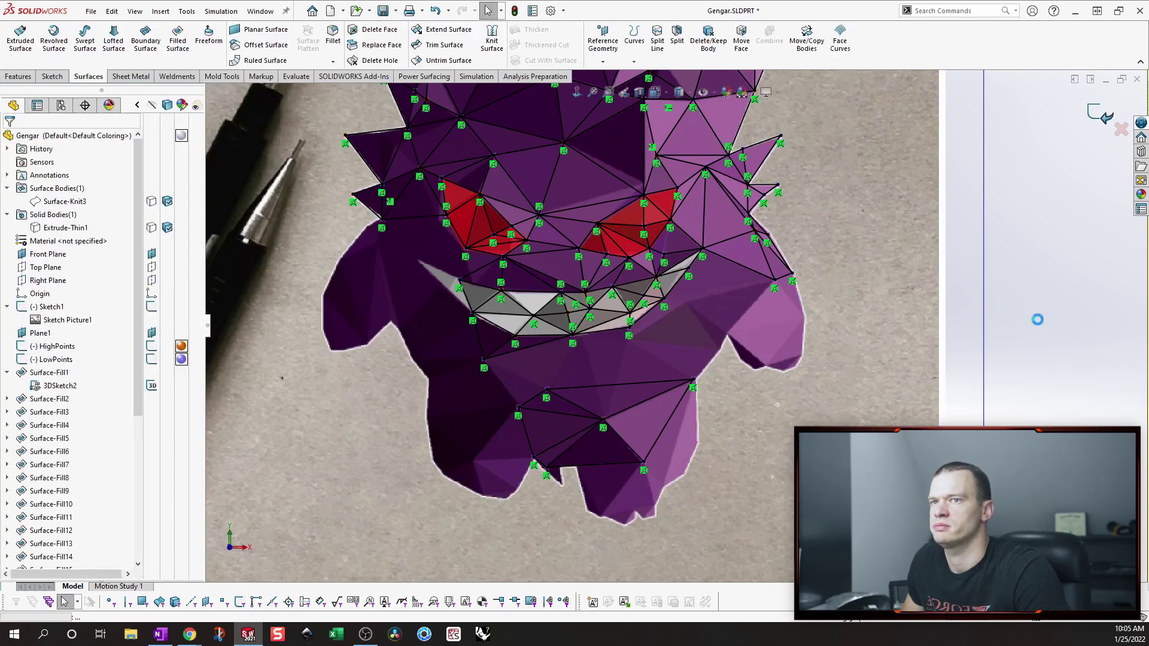
# Step: Examine the new belly triangles of the 3D sketch from a tilted view and from the front
pyautogui.press('Down')
pyautogui.press('Down')
pyautogui.press('Down')
pyautogui.press('Down')
pyautogui.press('Down')
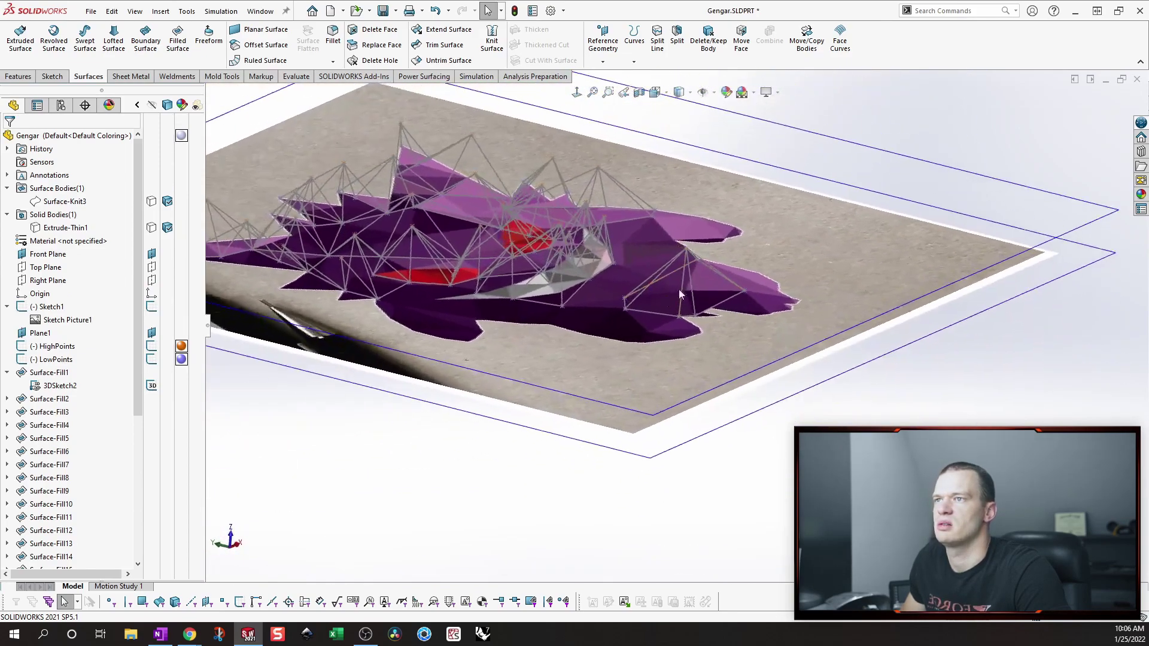
pyautogui.moveTo(707, 239)
pyautogui.mouseDown(button='middle')
pyautogui.moveTo(702, 313)
pyautogui.moveTo(633, 356)
pyautogui.moveTo(576, 361)
pyautogui.moveTo(530, 335)
pyautogui.moveTo(468, 333)
pyautogui.moveTo(580, 389)
pyautogui.moveTo(595, 364)
pyautogui.moveTo(765, 406)
pyautogui.moveTo(803, 389)
pyautogui.mouseUp(button='middle')
pyautogui.press('f')
pyautogui.click(578, 95)
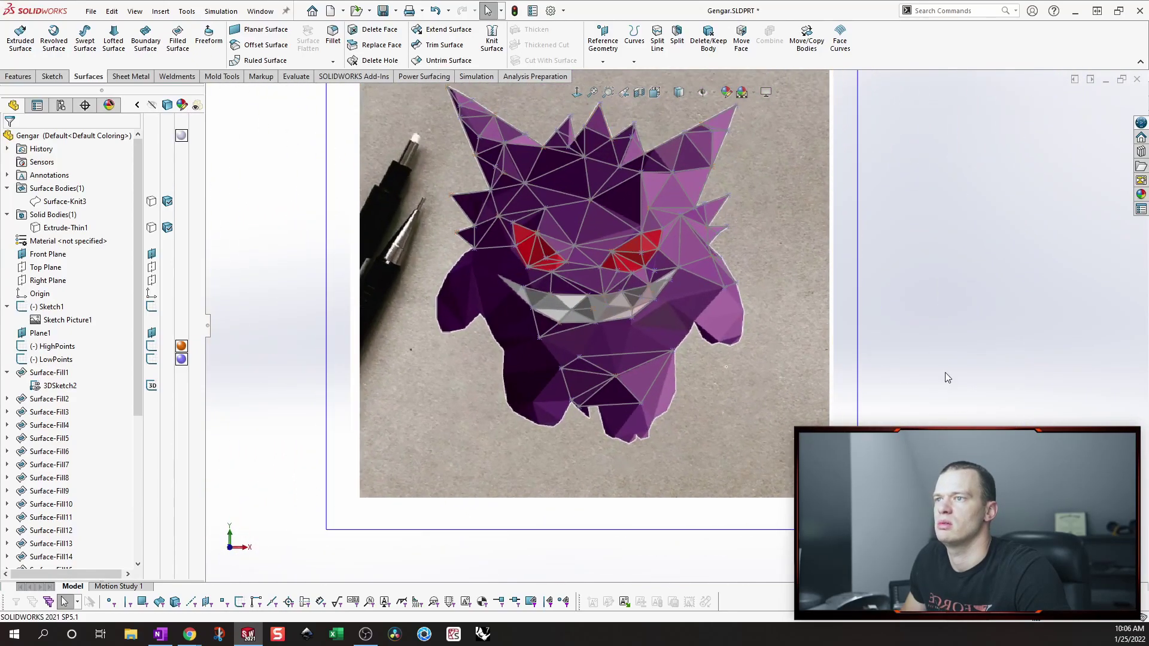
# Step: Highlight 3DSketch2 and examine how its lines connect the high and low points across the body
pyautogui.scroll(-5, 634, 356)
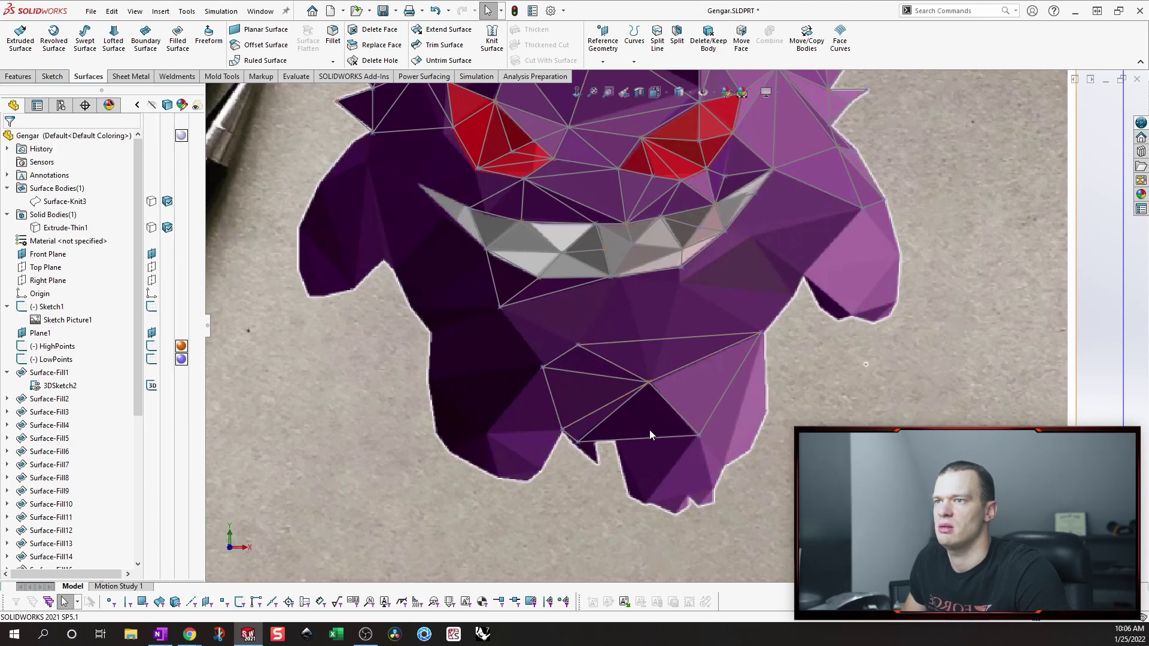
pyautogui.scroll(2, 795, 380)
pyautogui.moveTo(795, 380)
pyautogui.mouseDown(button='middle')
pyautogui.moveTo(1089, 224)
pyautogui.moveTo(1064, 244)
pyautogui.moveTo(940, 175)
pyautogui.mouseUp(button='middle')
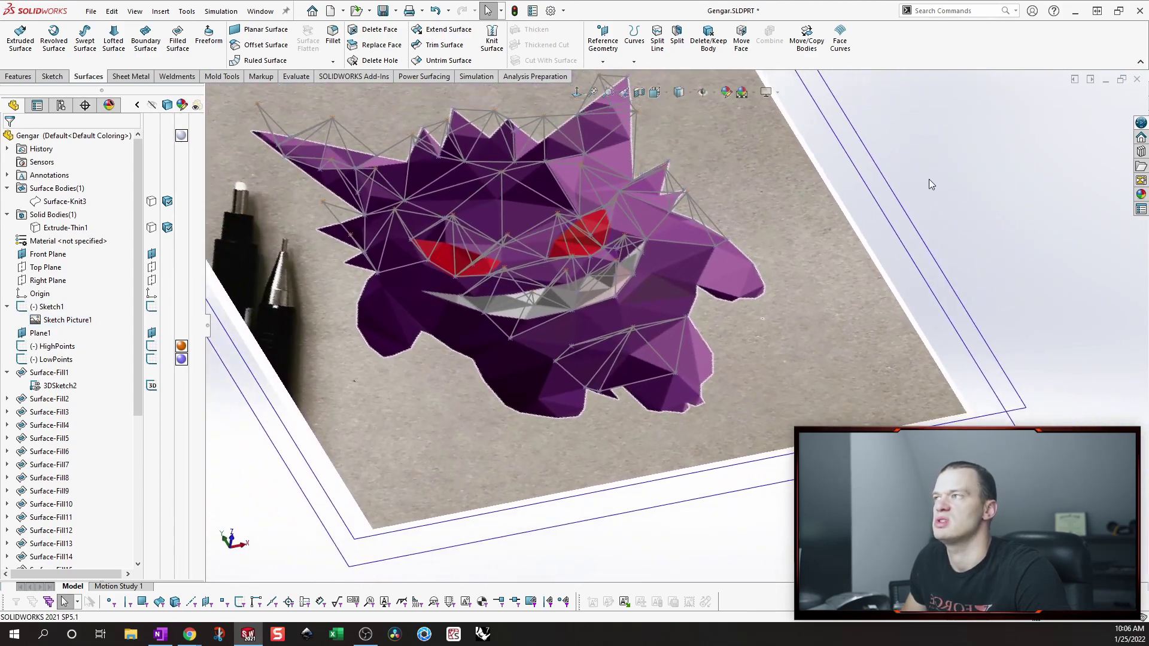
pyautogui.moveTo(1076, 98)
pyautogui.mouseDown(button='middle')
pyautogui.moveTo(1004, 174)
pyautogui.moveTo(992, 171)
pyautogui.mouseUp(button='middle')
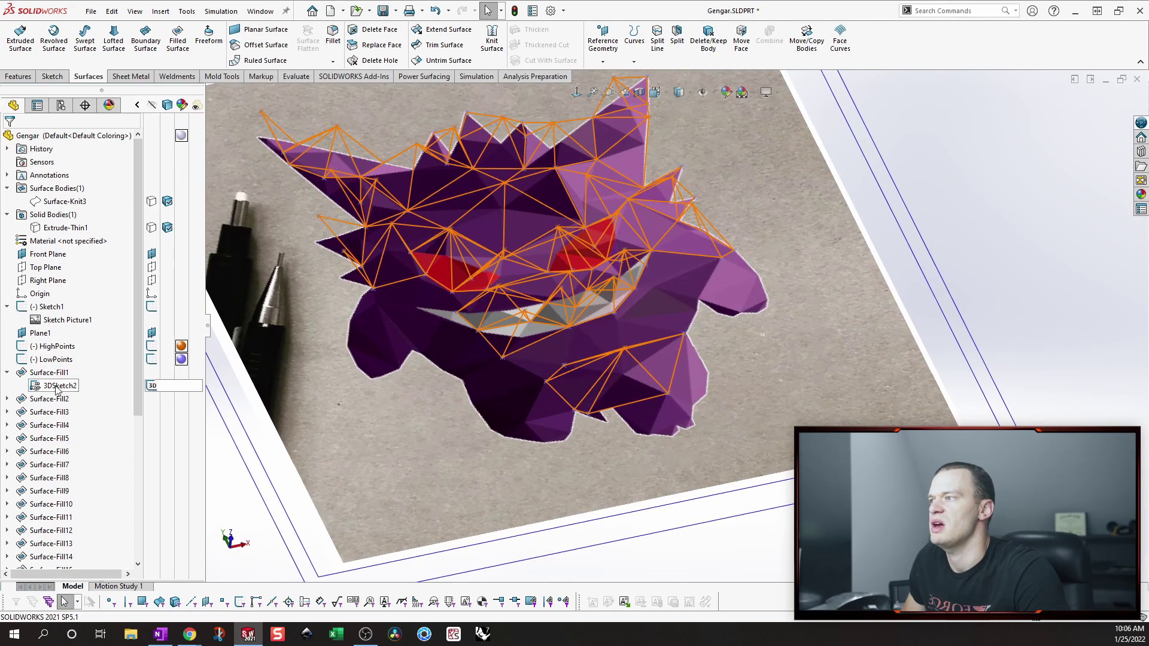
pyautogui.click(48, 389)
pyautogui.moveTo(916, 324); pyautogui.dragTo(958, 269, button='middle')
pyautogui.click(958, 269)
pyautogui.moveTo(717, 279)
pyautogui.mouseDown(button='middle')
pyautogui.moveTo(669, 303)
pyautogui.moveTo(519, 326)
pyautogui.moveTo(552, 332)
pyautogui.moveTo(512, 209)
pyautogui.moveTo(516, 241)
pyautogui.mouseUp(button='middle')
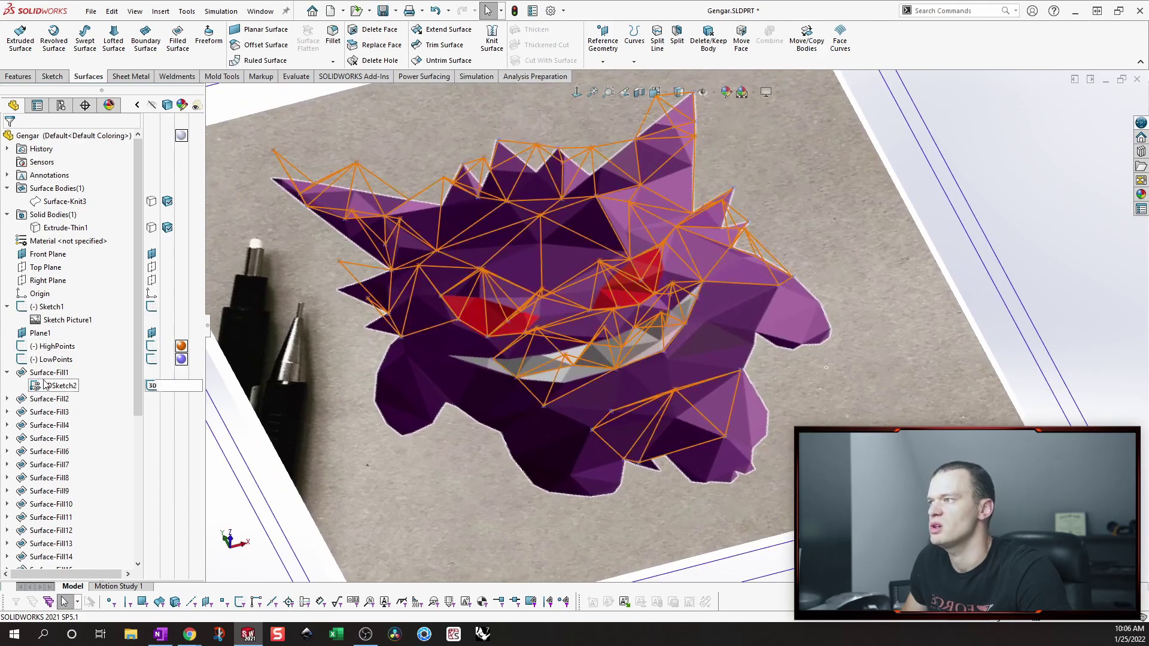
pyautogui.scroll(1, 259, 488)
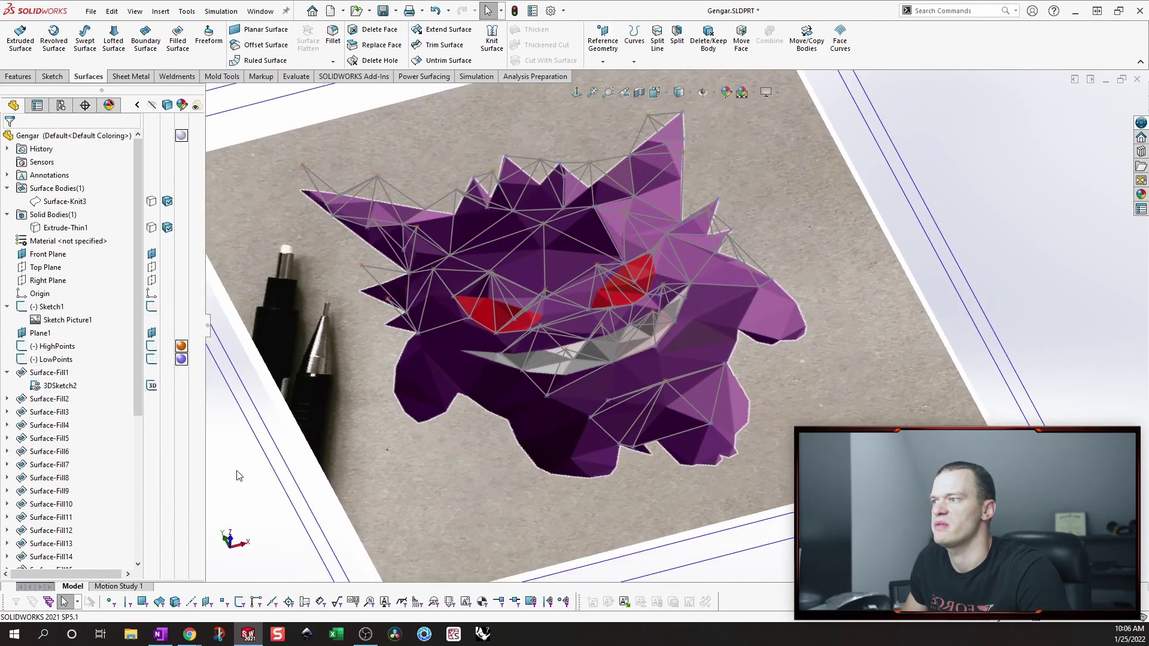
# Step: Create a Filled Surface on the large belly triangle beside the waist, using Contour selection in 3DSketch2 as the patch boundary
pyautogui.click(178, 39)
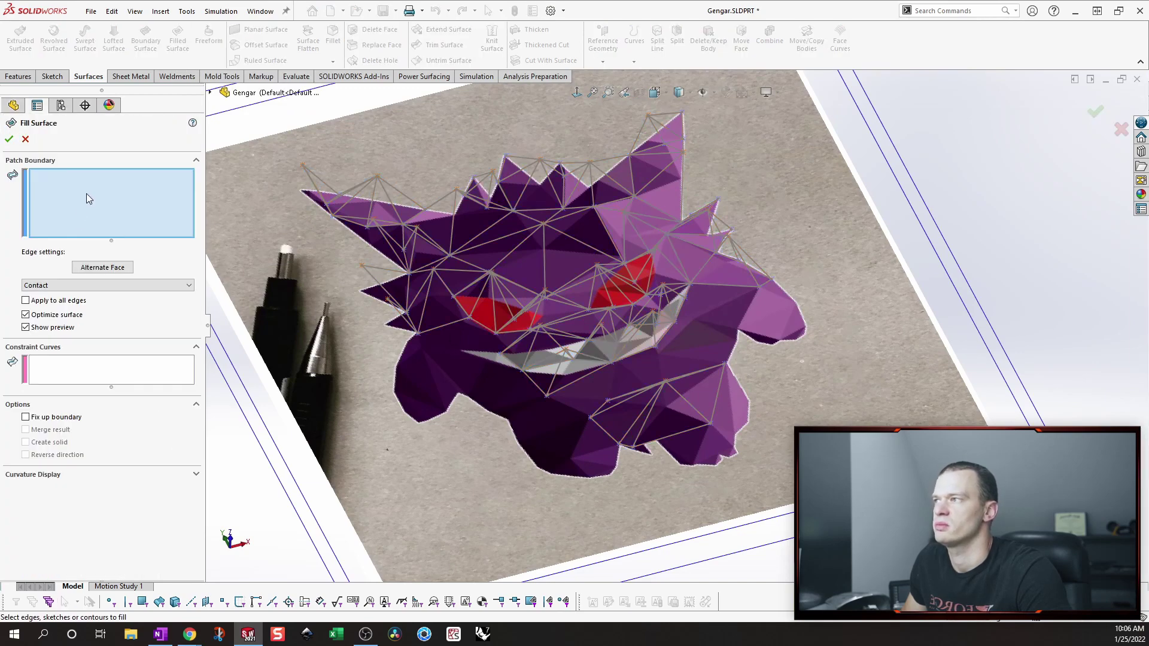
pyautogui.scroll(-3, 724, 387)
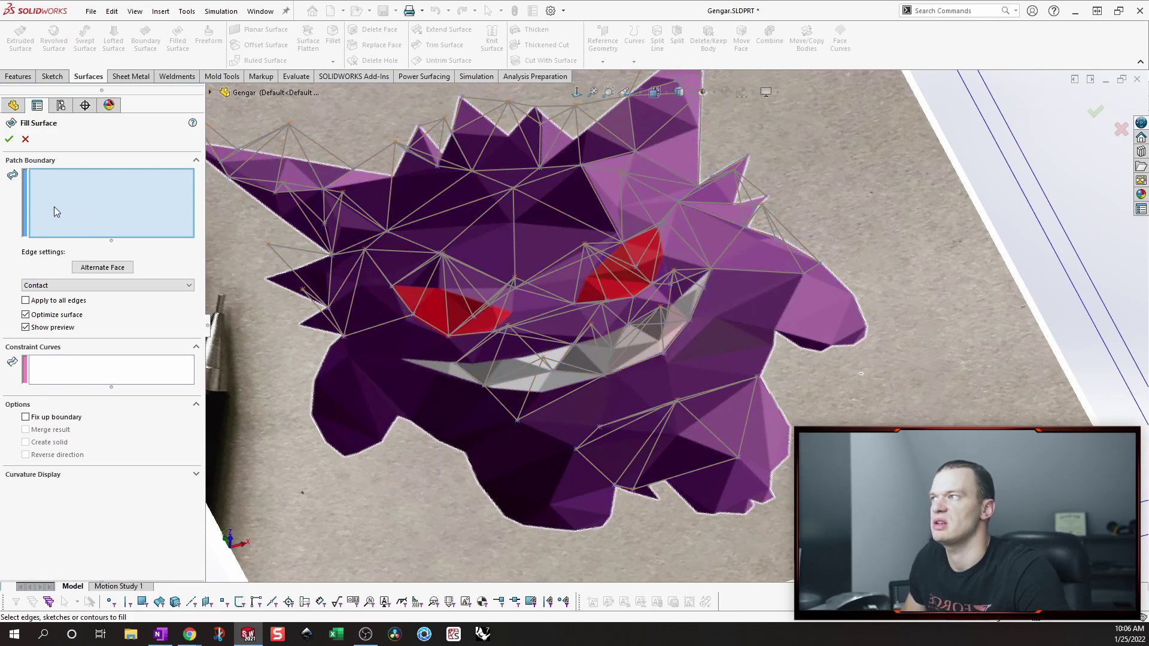
pyautogui.rightClick(844, 381)
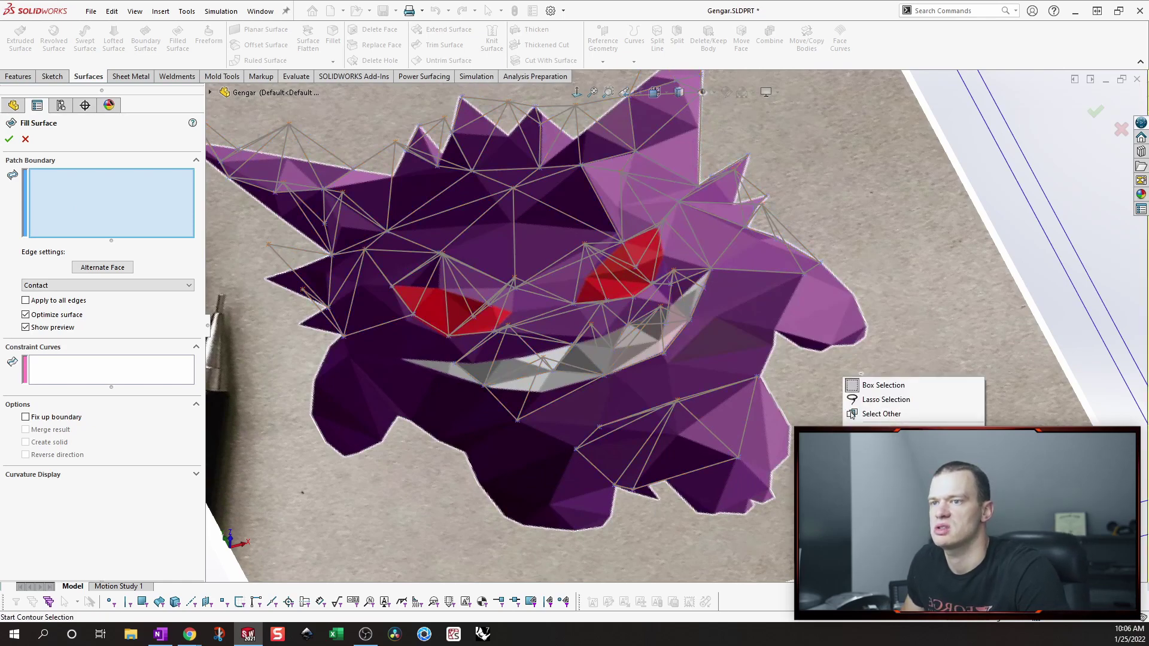
pyautogui.click(886, 430)
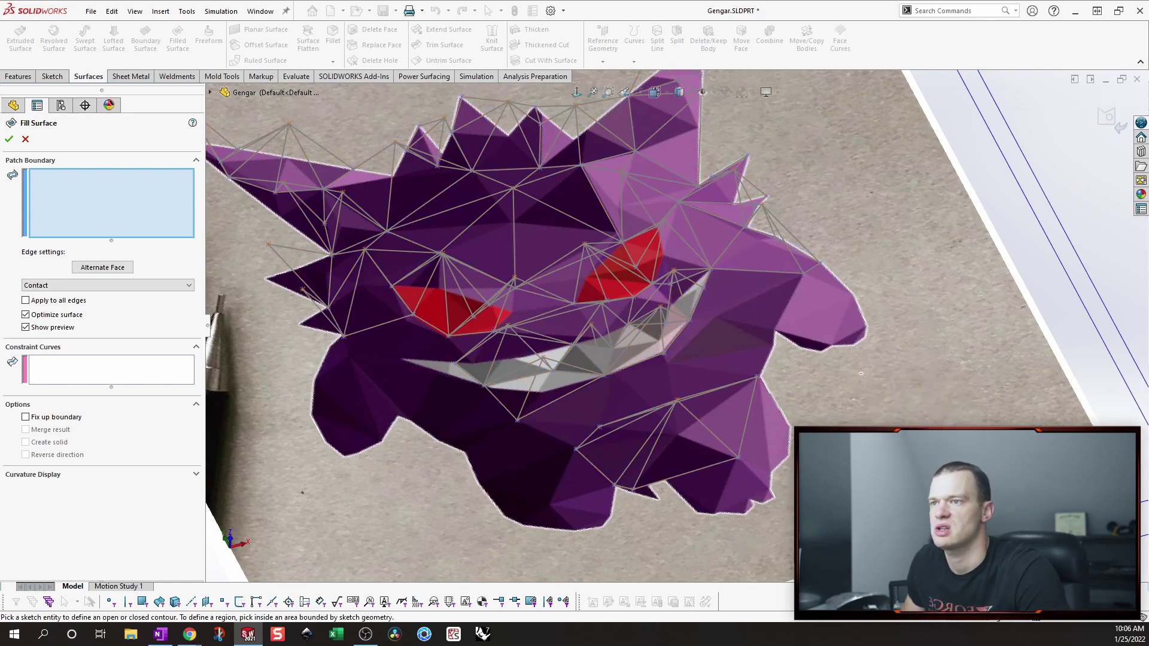
pyautogui.click(748, 423)
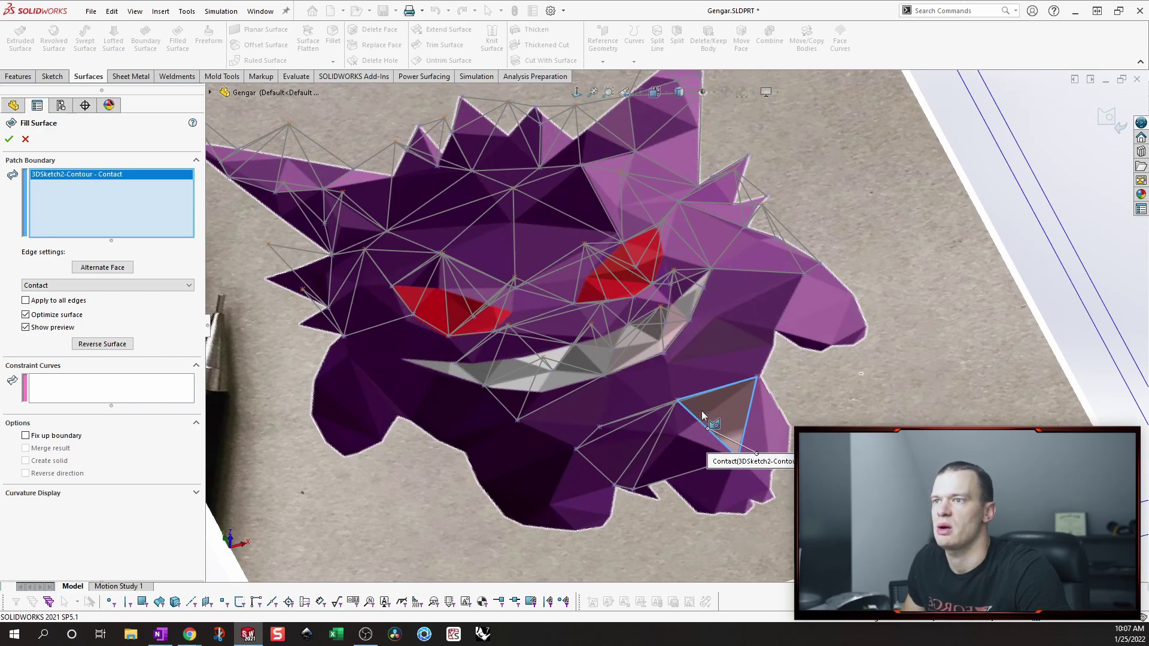
pyautogui.moveTo(745, 414); pyautogui.dragTo(641, 448, button='middle')
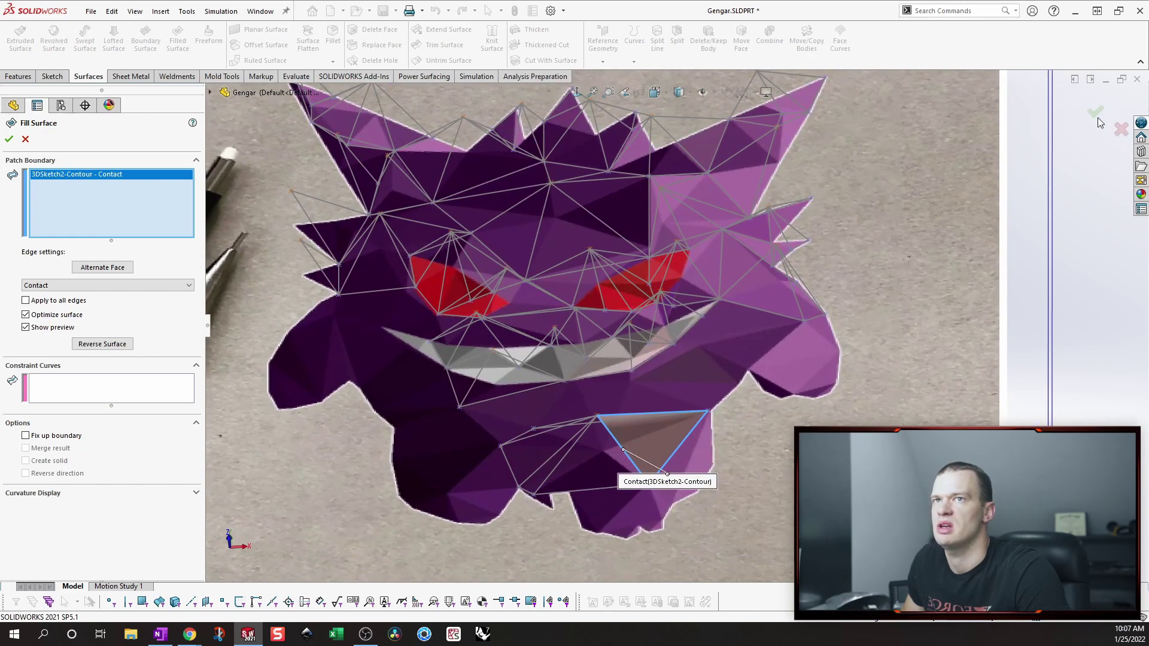
pyautogui.click(1096, 112)
pyautogui.moveTo(720, 454)
pyautogui.mouseDown(button='middle')
pyautogui.moveTo(670, 441)
pyautogui.moveTo(733, 473)
pyautogui.moveTo(739, 433)
pyautogui.mouseUp(button='middle')
pyautogui.click(739, 434)
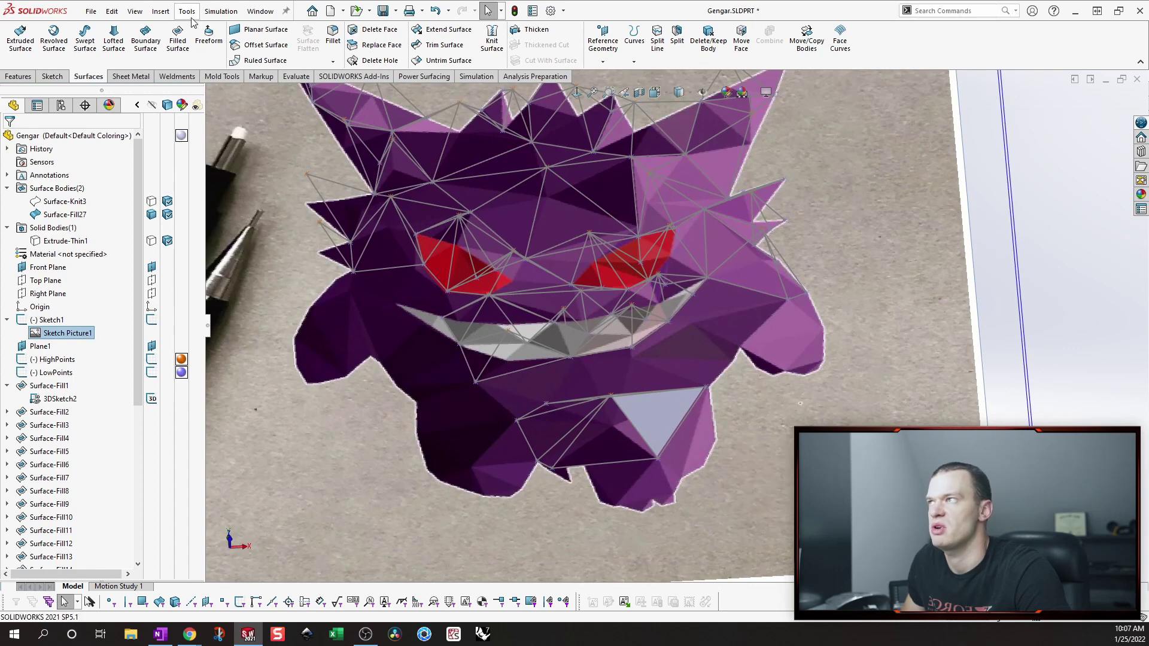
# Step: Create a Filled Surface on the middle belly triangle next to the first one, using Contour selection in 3DSketch2 as the patch boundary
pyautogui.click(178, 37)
pyautogui.rightClick(394, 465)
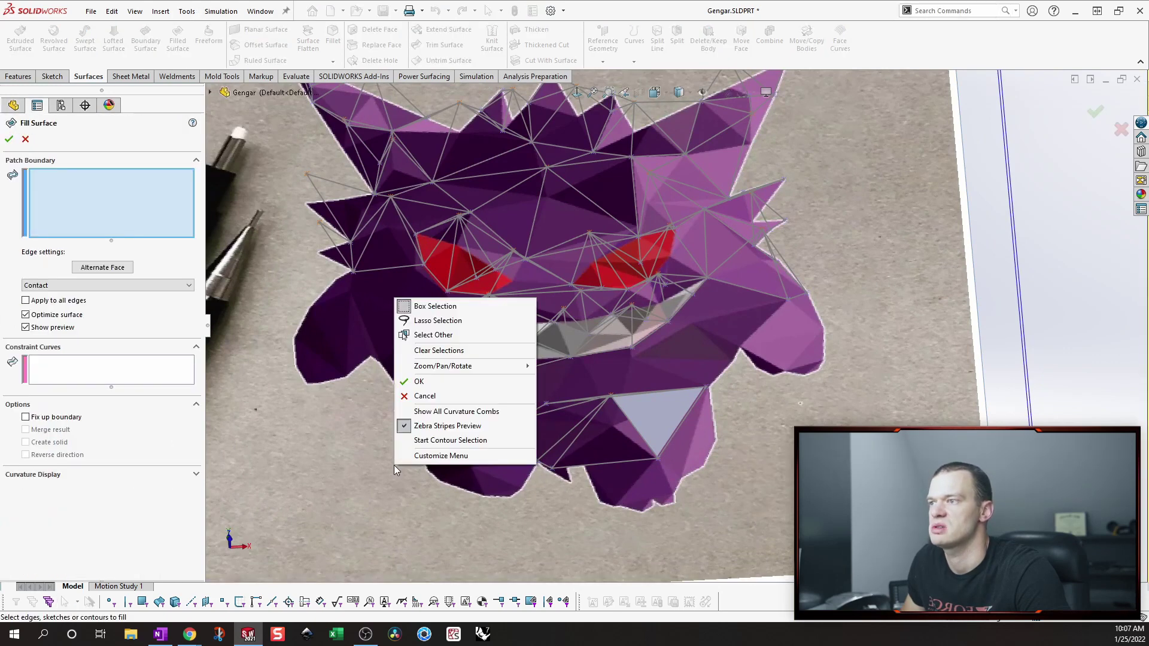
pyautogui.click(449, 441)
pyautogui.click(604, 446)
pyautogui.rightClick(610, 467)
pyautogui.press('s')
# Step: Create a Filled Surface on the narrow belly triangle beside the middle one, picking its 3DSketch2 contour as the patch boundary
pyautogui.click(186, 42)
pyautogui.rightClick(511, 490)
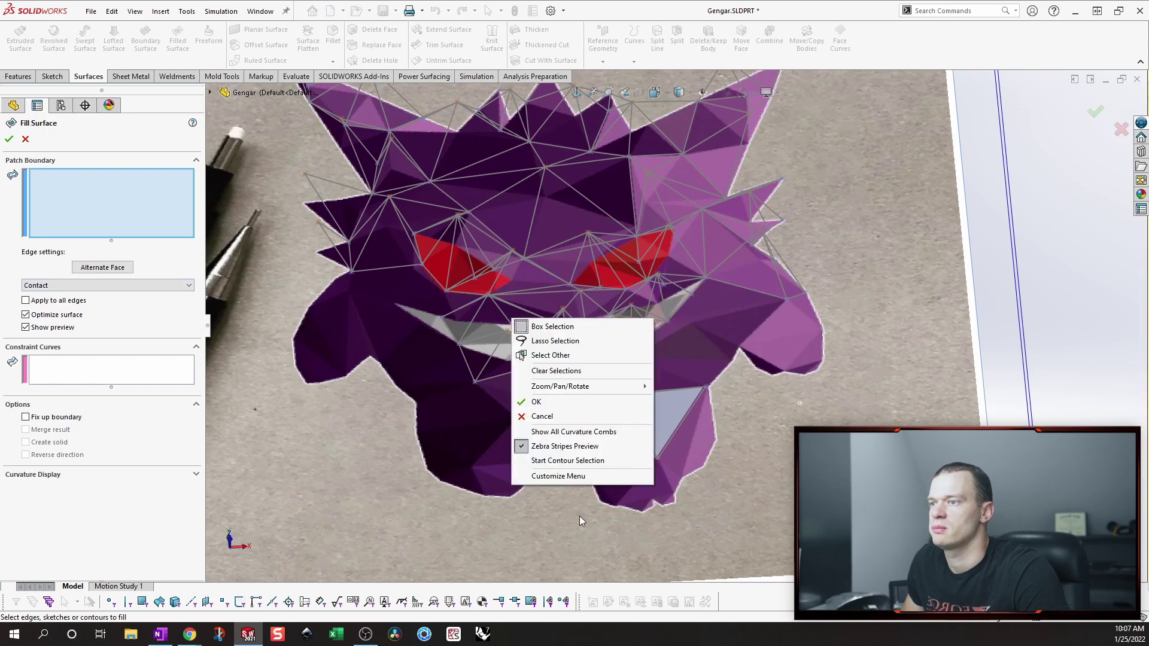
pyautogui.click(549, 467)
pyautogui.click(545, 472)
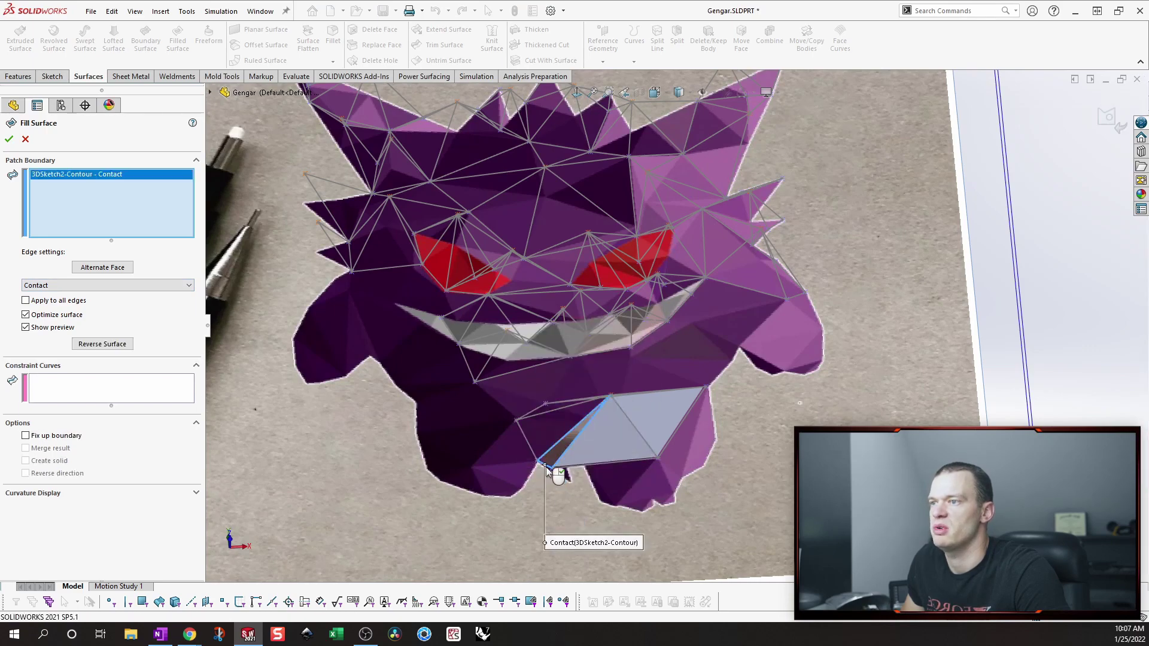
pyautogui.rightClick(552, 475)
pyautogui.moveTo(590, 511); pyautogui.dragTo(625, 505, button='middle')
pyautogui.press('s')
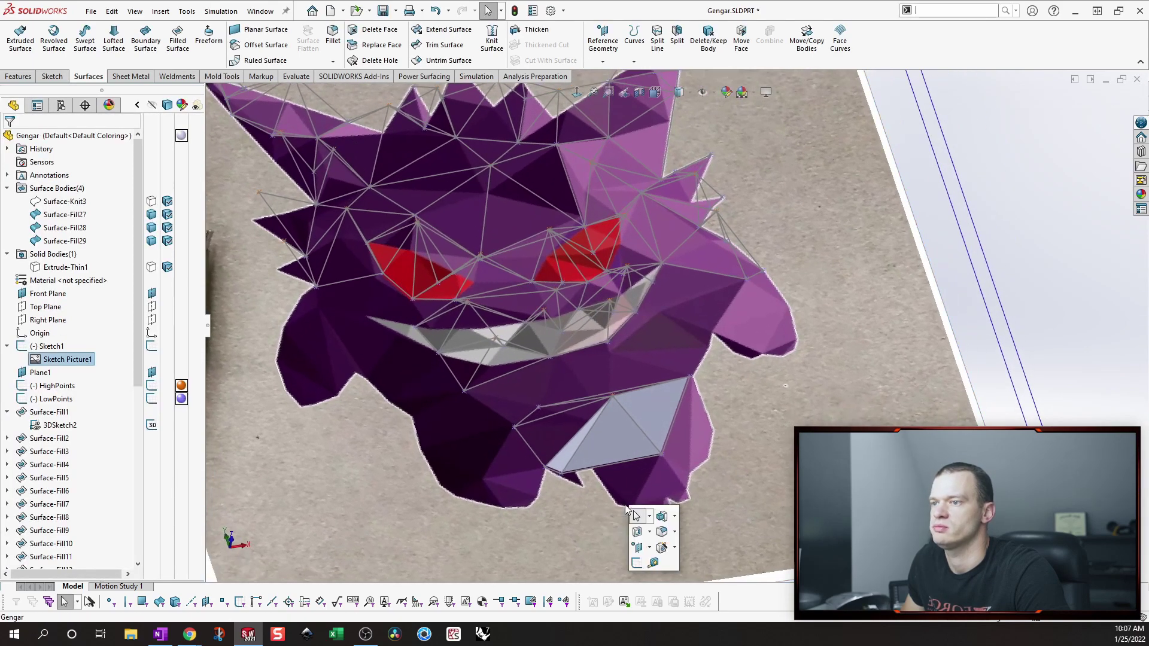
# Step: Show the Surface-Knit3 body and examine its ear and head facets over the picture from tilted and front views
pyautogui.moveTo(735, 476)
pyautogui.mouseDown(button='middle')
pyautogui.moveTo(724, 505)
pyautogui.moveTo(659, 426)
pyautogui.moveTo(540, 218)
pyautogui.moveTo(283, 125)
pyautogui.moveTo(400, 176)
pyautogui.mouseUp(button='middle')
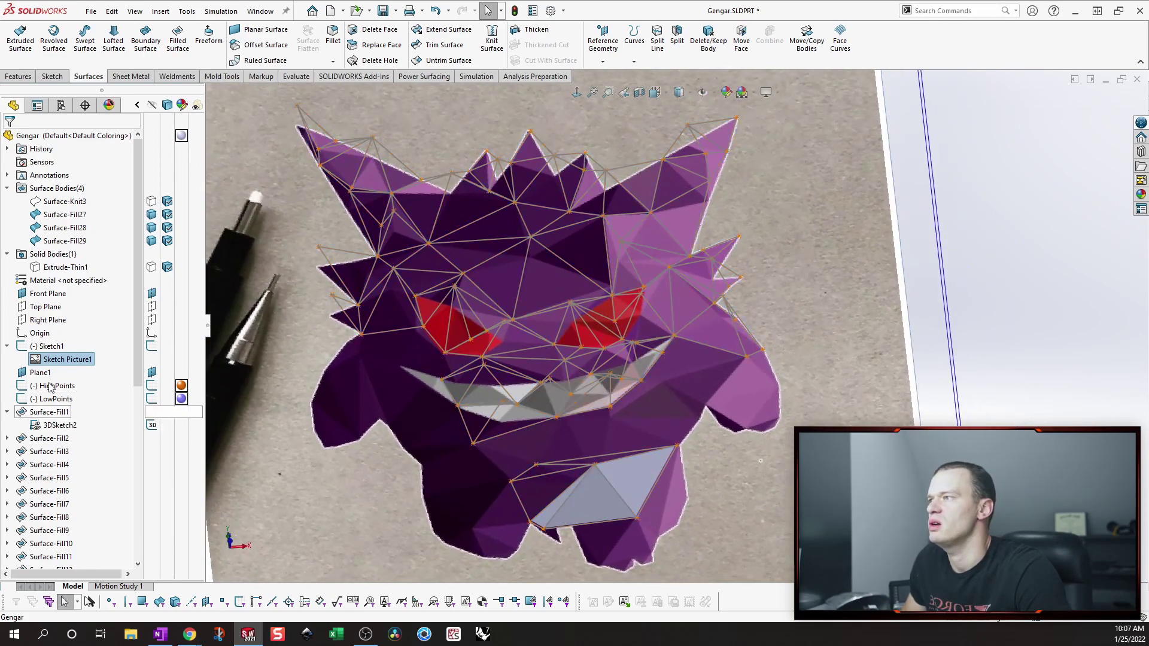
pyautogui.click(153, 204)
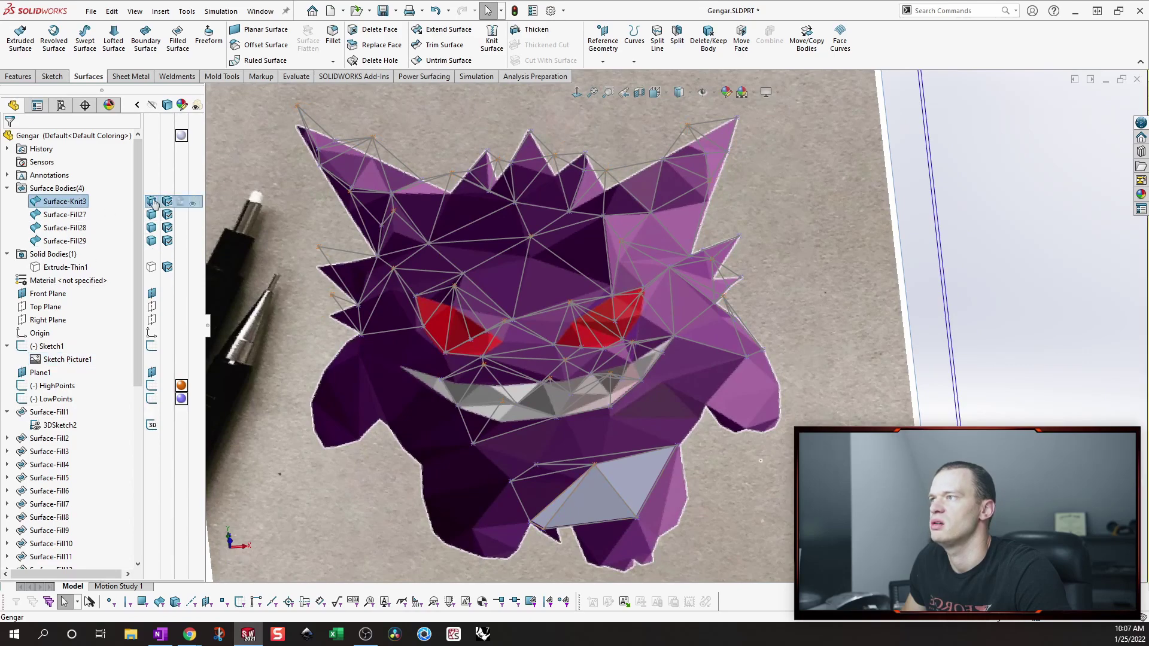
pyautogui.click(961, 204)
pyautogui.scroll(-3, 963, 202)
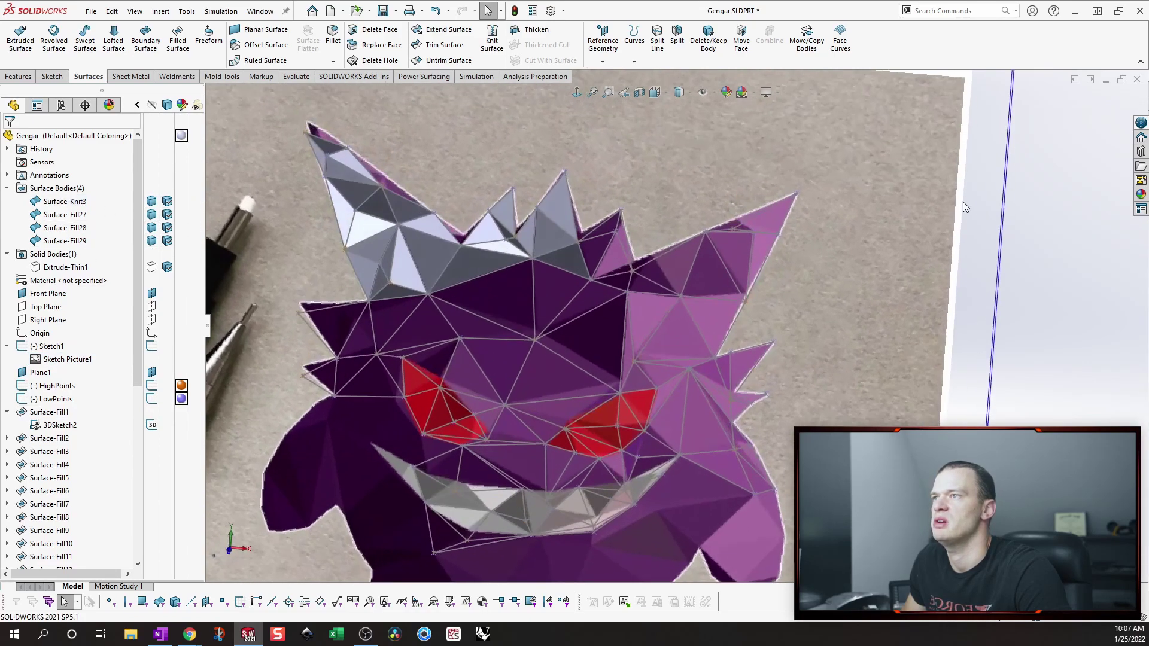
pyautogui.scroll(3, 964, 207)
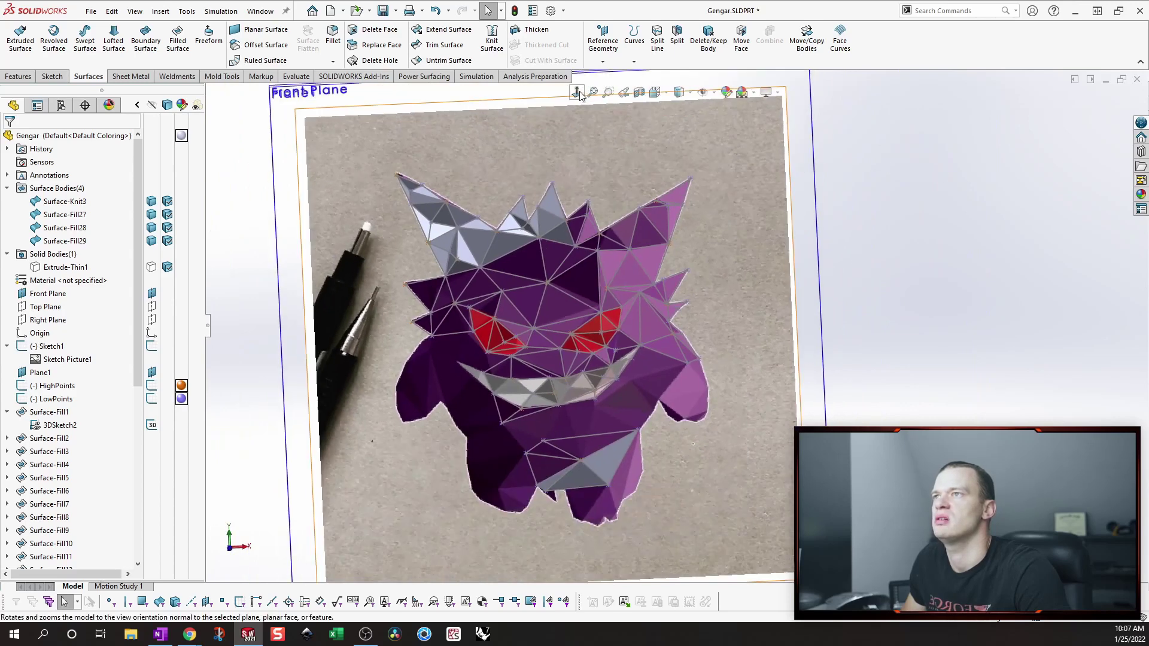
pyautogui.click(577, 93)
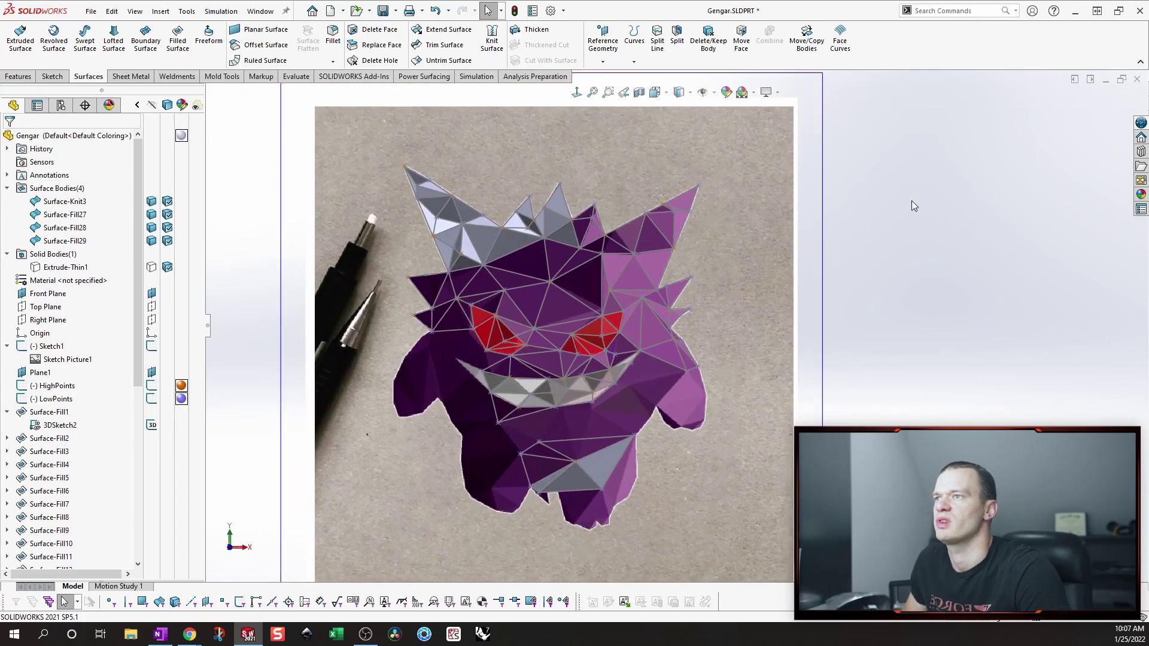
pyautogui.scroll(-2, 599, 270)
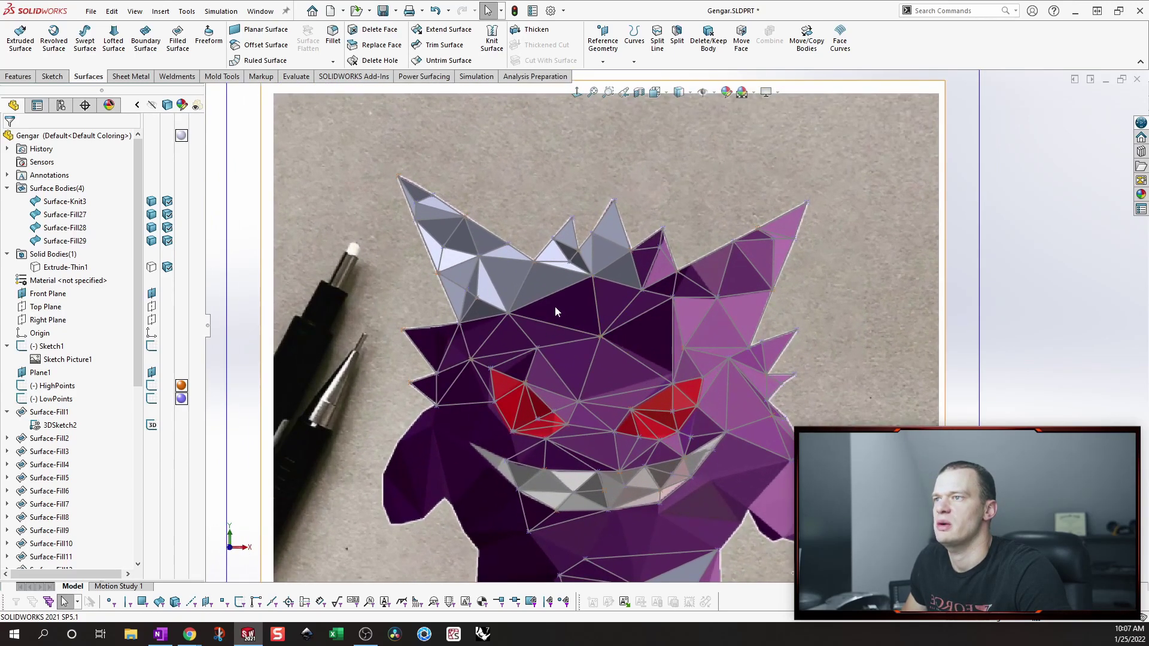
pyautogui.scroll(-1, 580, 332)
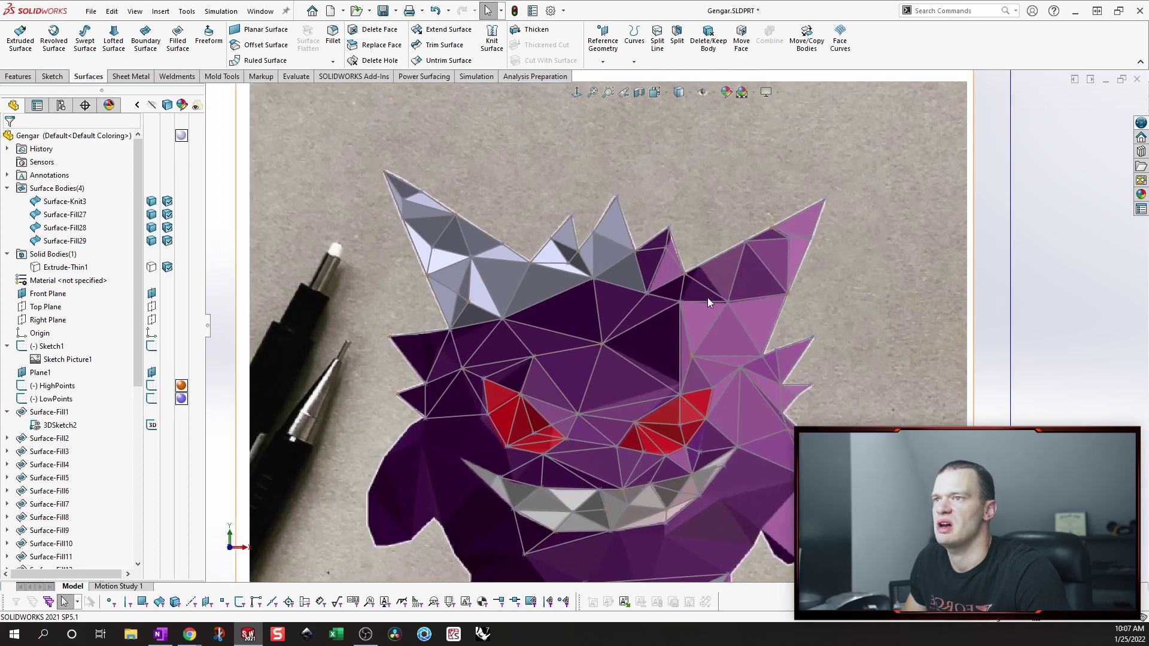
pyautogui.scroll(-1, 707, 297)
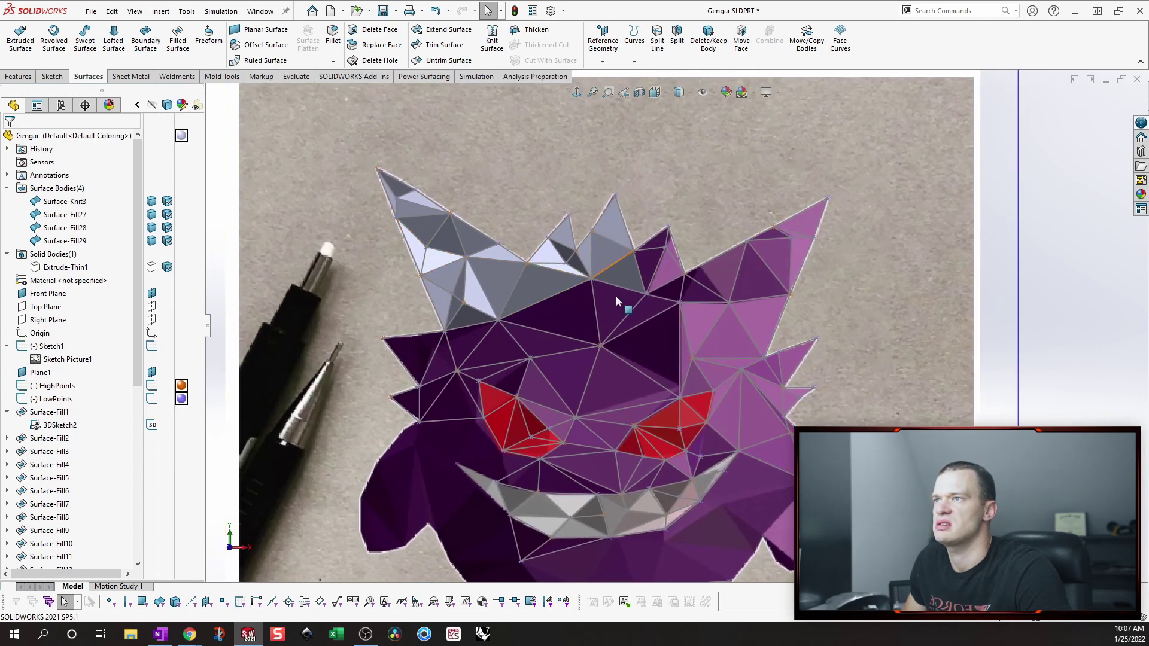
pyautogui.scroll(1, 579, 273)
pyautogui.scroll(2, 579, 268)
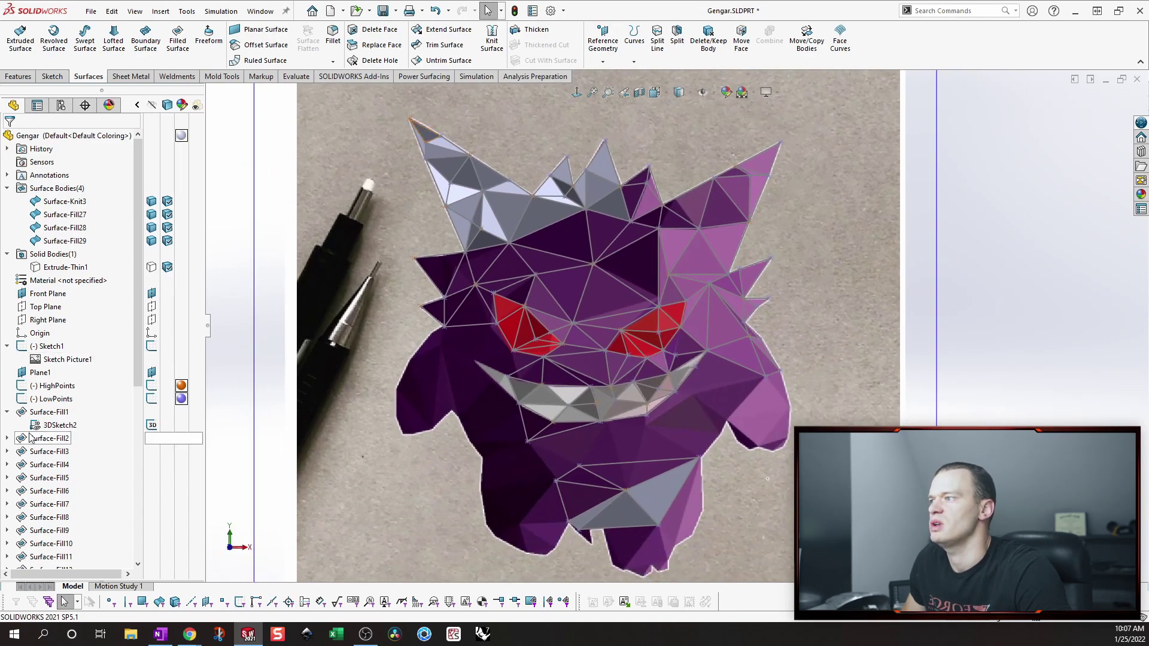
# Step: Knit the three belly surfaces Surface-Fill27, Surface-Fill28 and Surface-Fill29 into one surface body
pyautogui.click(8, 412)
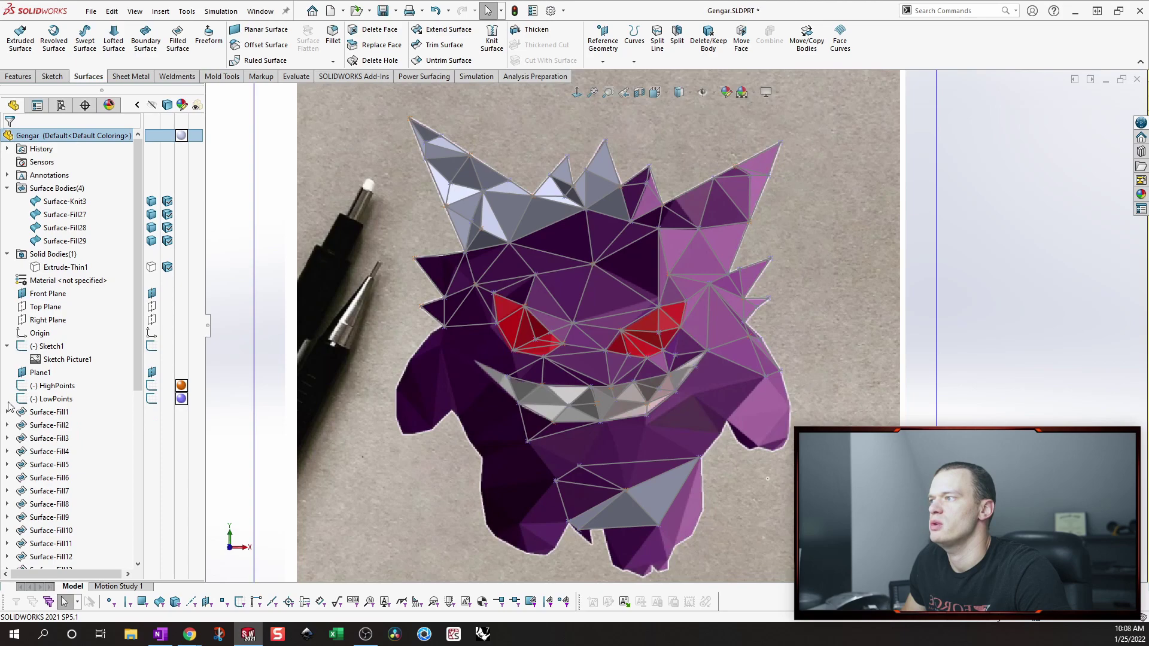
pyautogui.click(7, 347)
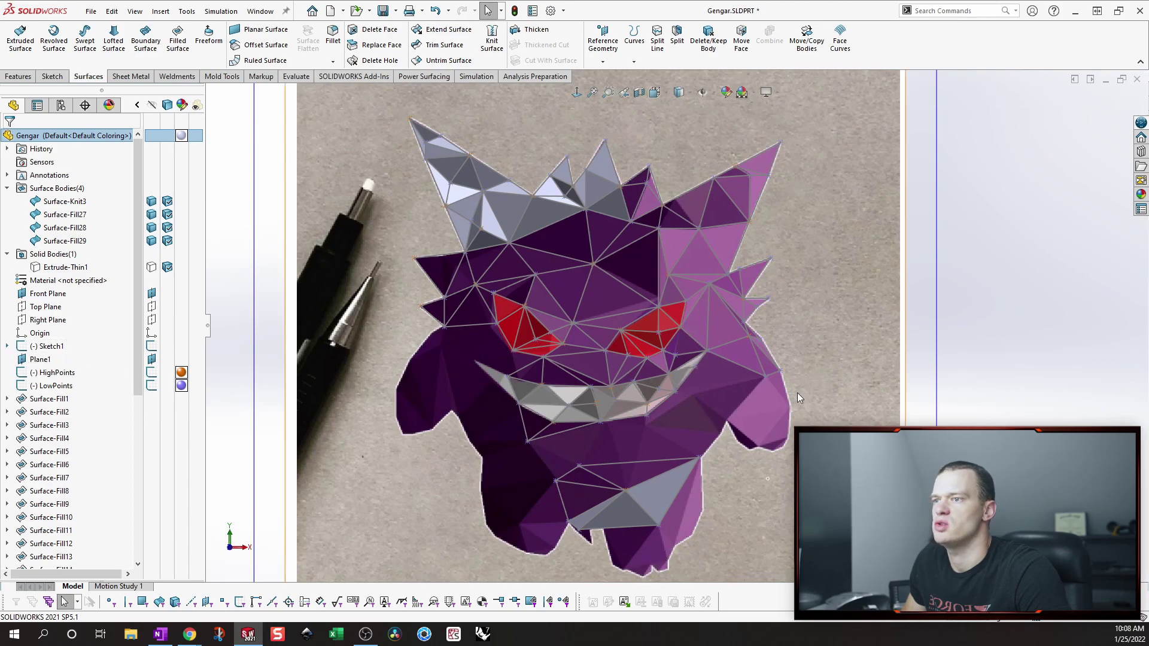
pyautogui.click(492, 41)
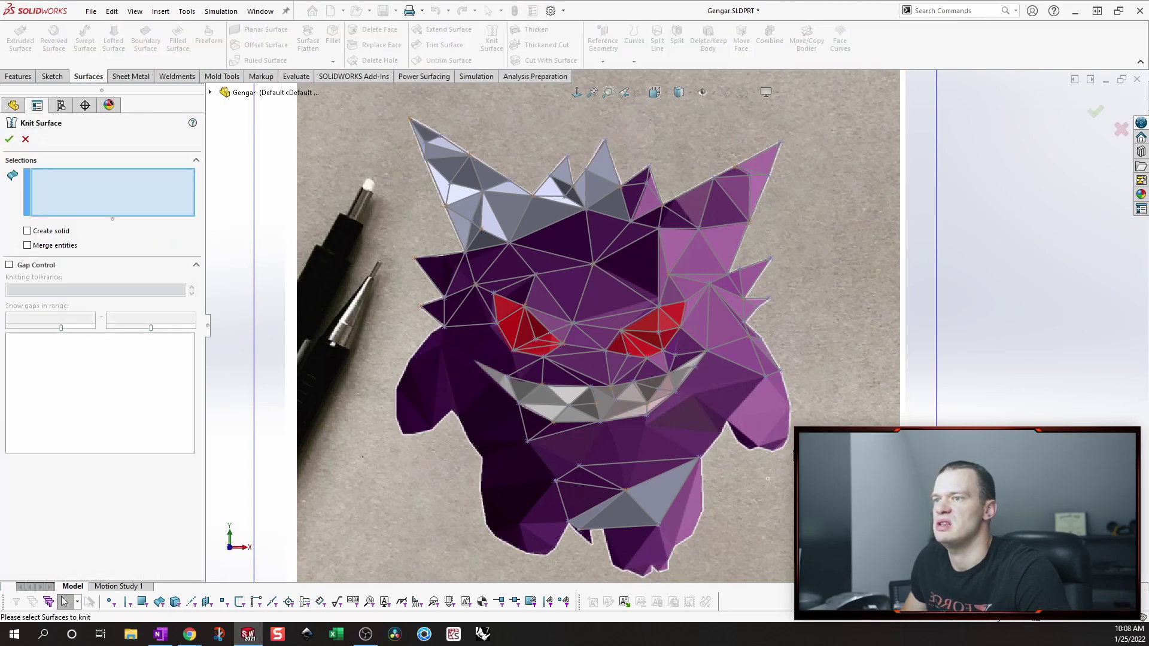
pyautogui.click(664, 492)
pyautogui.click(638, 512)
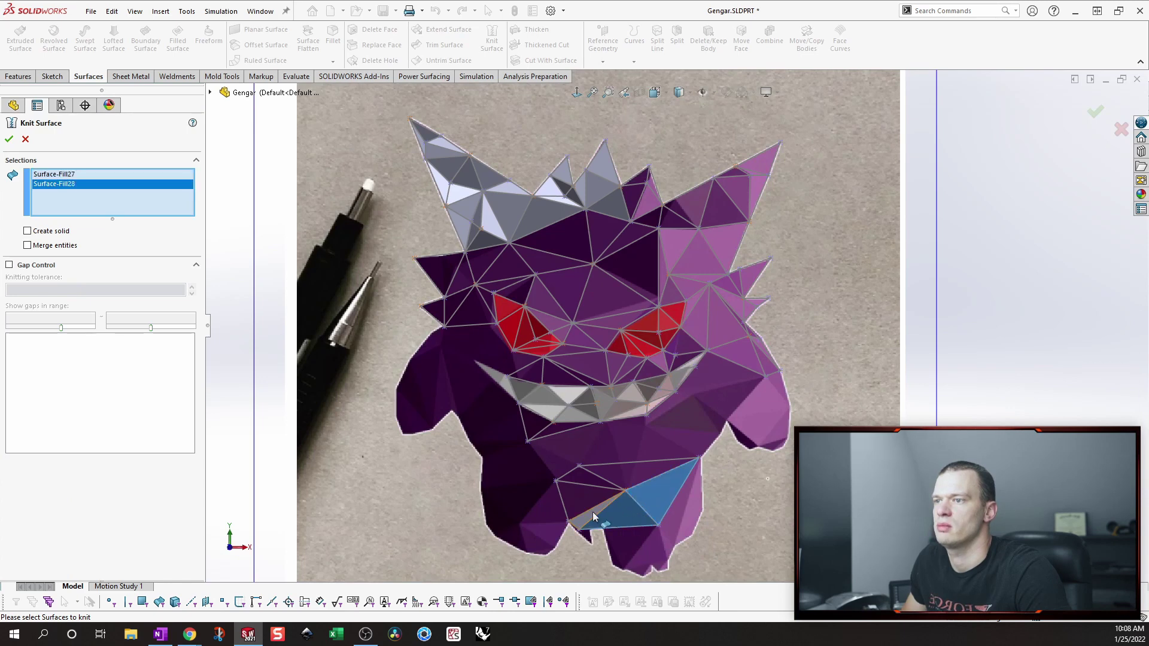
pyautogui.click(595, 516)
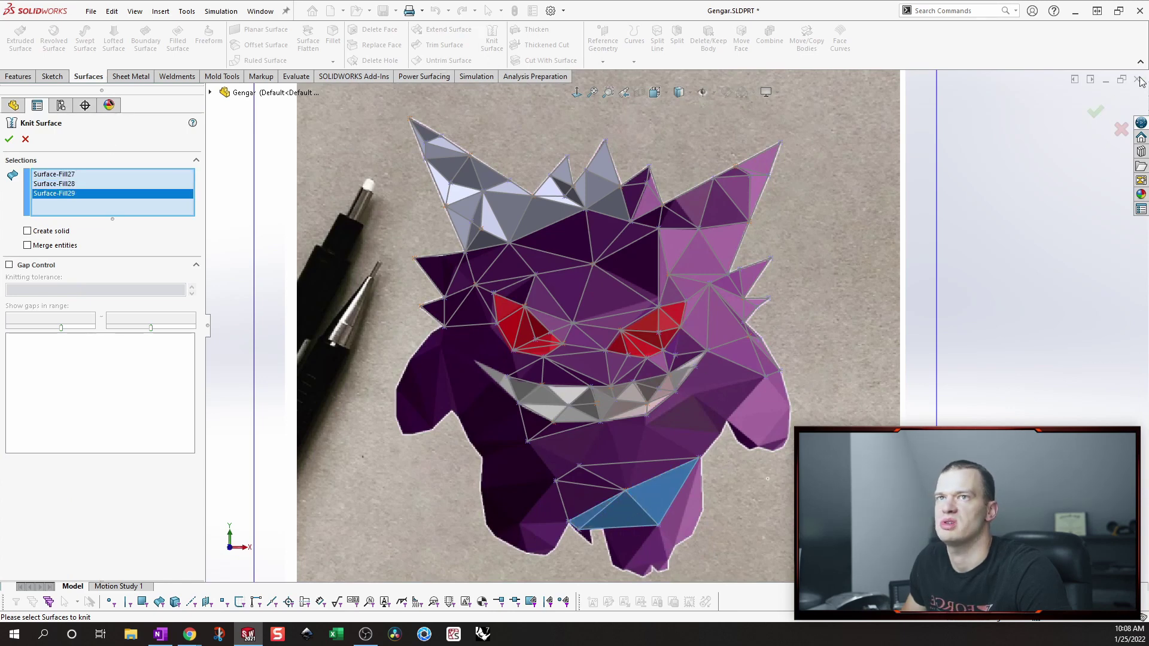
pyautogui.click(1096, 112)
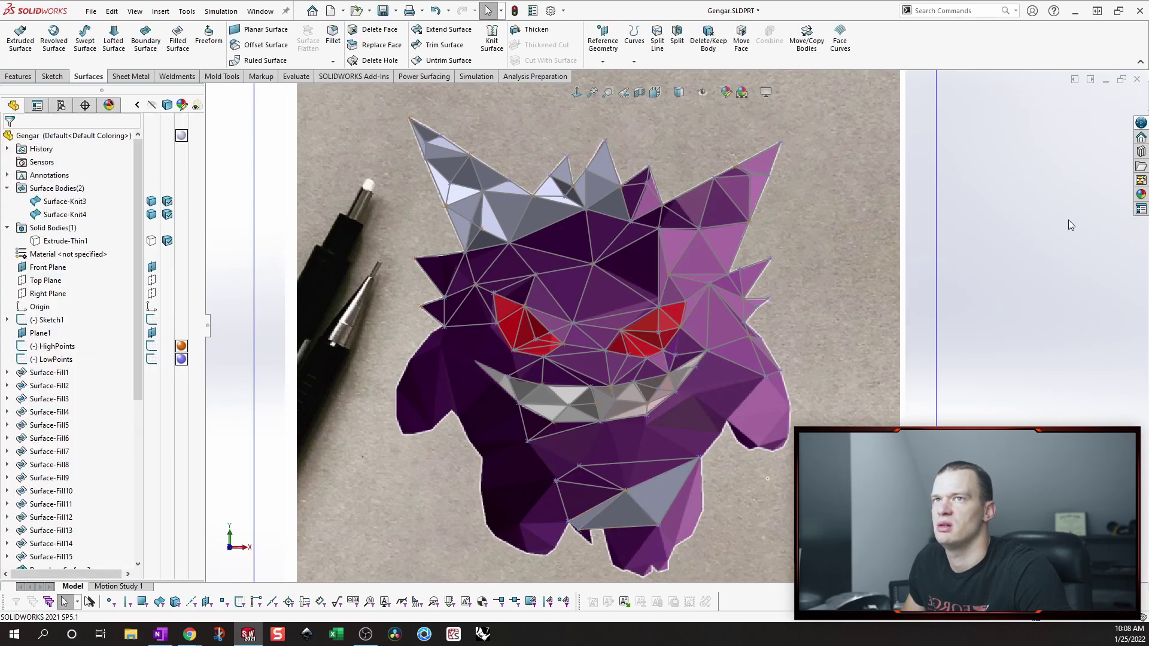
# Step: Hide the Front Plane, Plane1 and 3DSketch2 so that only the surfaces and the picture remain displayed
pyautogui.press('f')
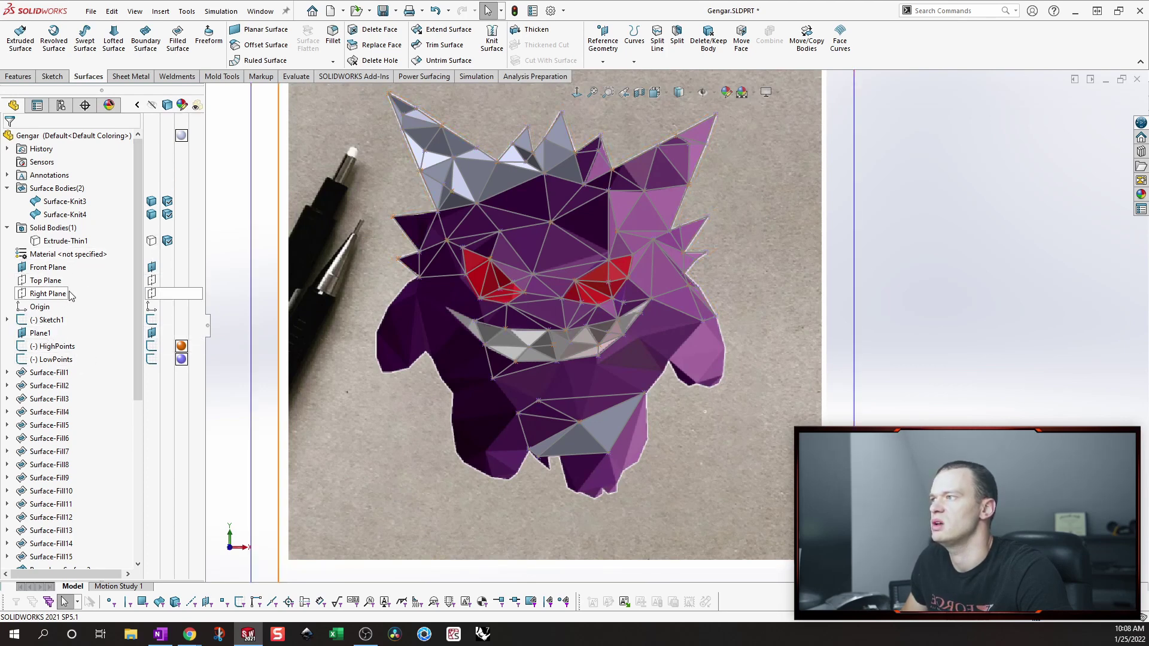
pyautogui.click(151, 267)
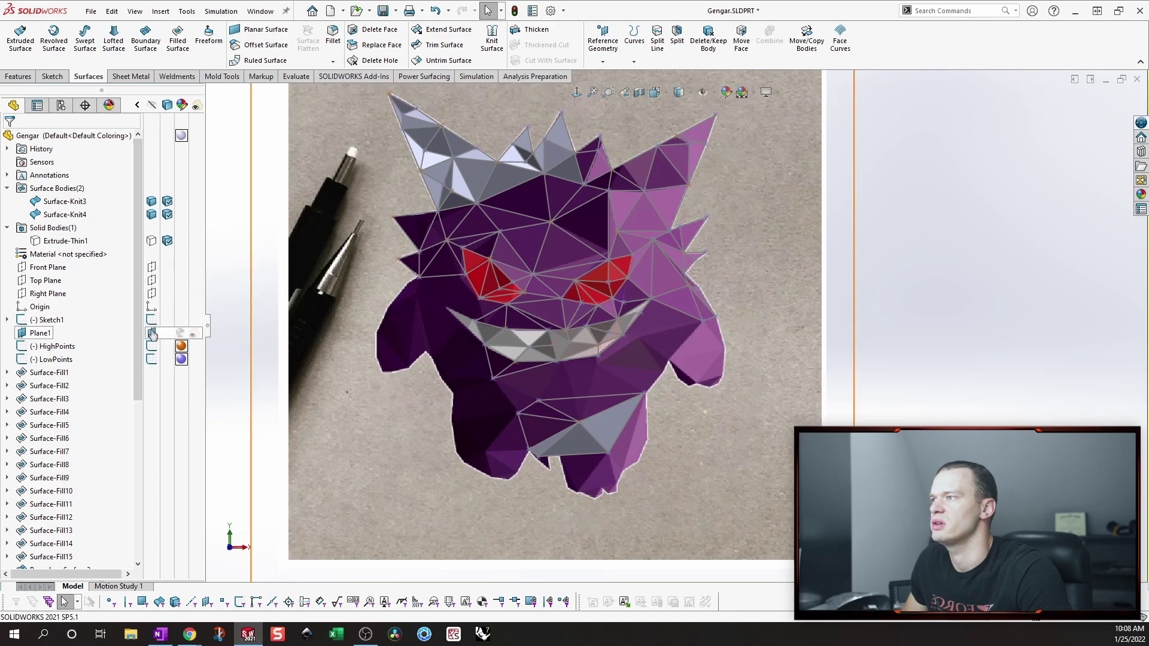
pyautogui.click(8, 373)
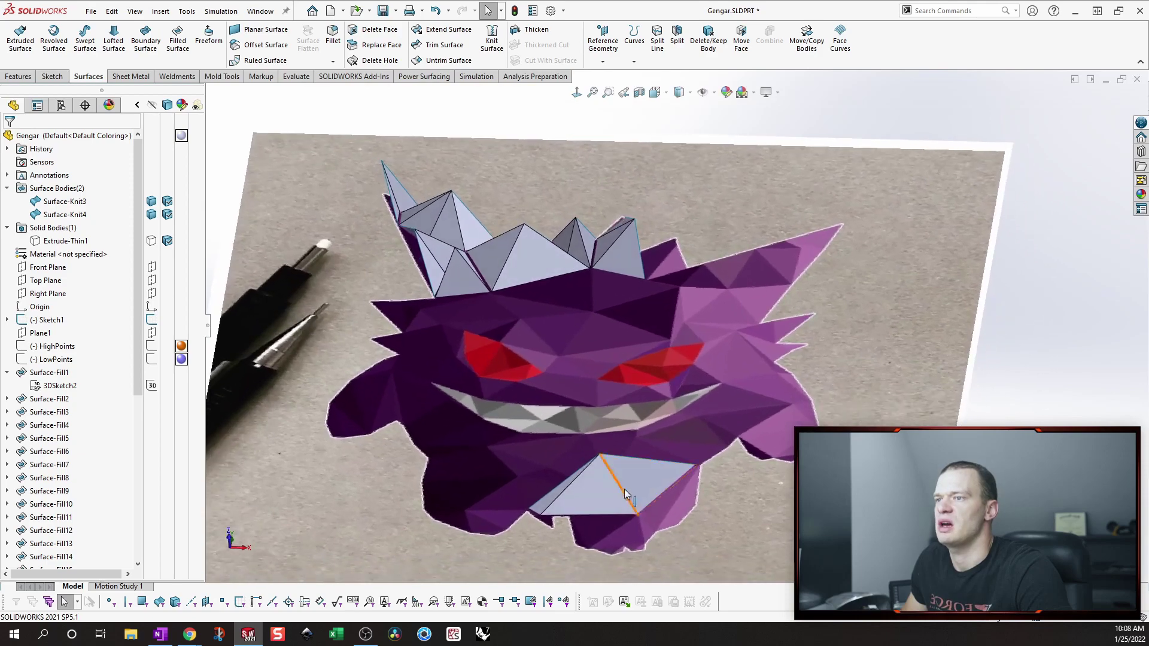
# Step: Examine the knitted belly and head surfaces up close from tilted views and from the front
pyautogui.scroll(-4, 624, 485)
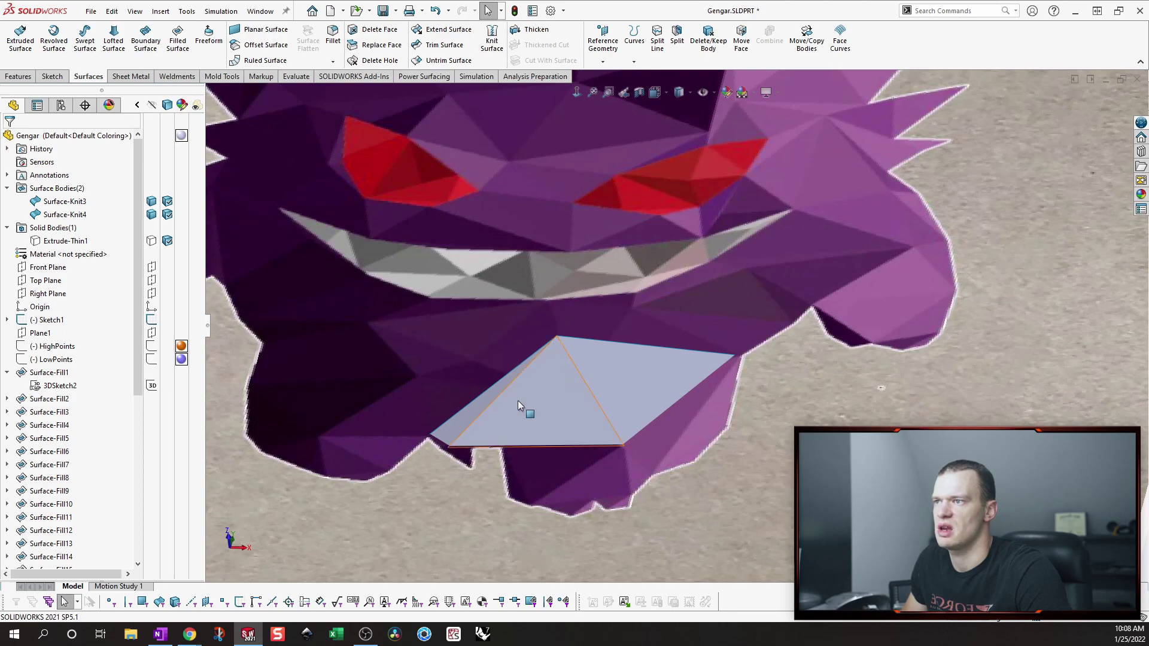
pyautogui.scroll(5, 738, 294)
pyautogui.scroll(-3, 739, 295)
pyautogui.scroll(-5, 536, 511)
pyautogui.moveTo(536, 510); pyautogui.dragTo(413, 421, button='middle')
pyautogui.hotkey('ctrl', '1')
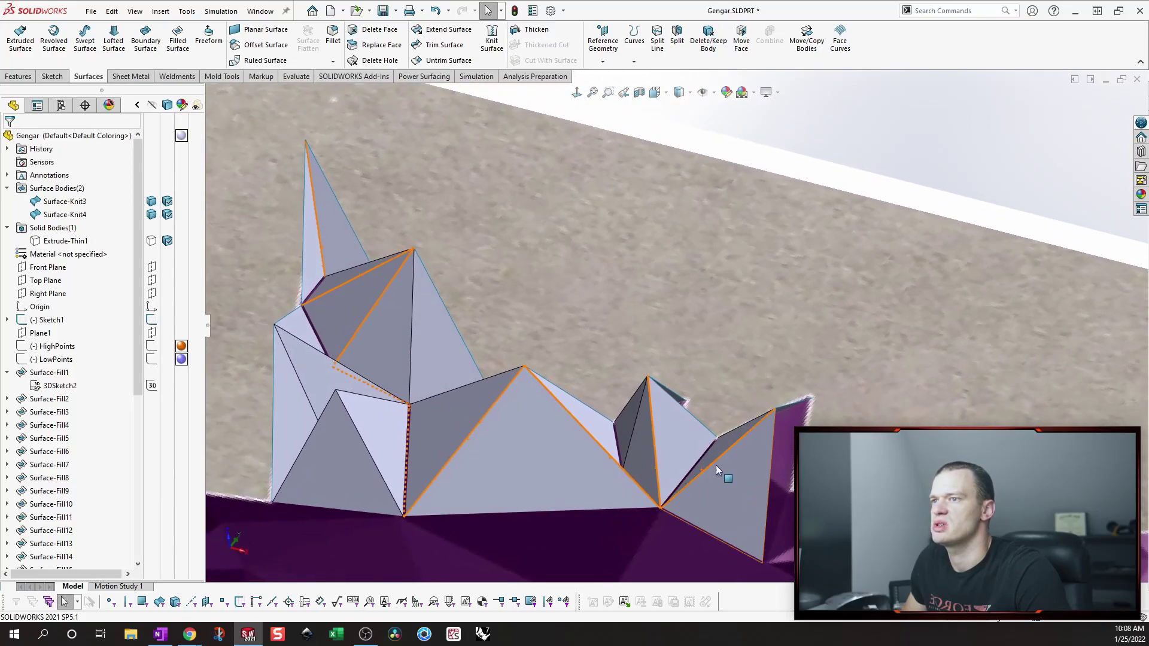
pyautogui.hotkey('ctrl', '1')
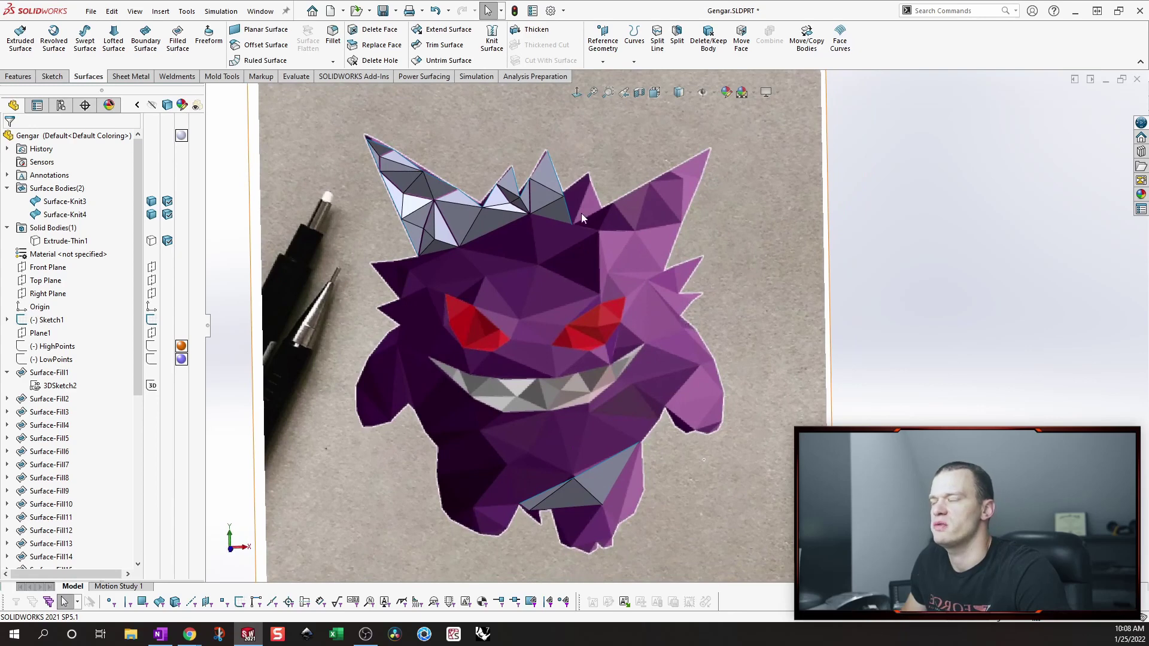
# Step: Show the hidden Extrude-Thin1 solid body around the head outline
pyautogui.scroll(-7, 88, 368)
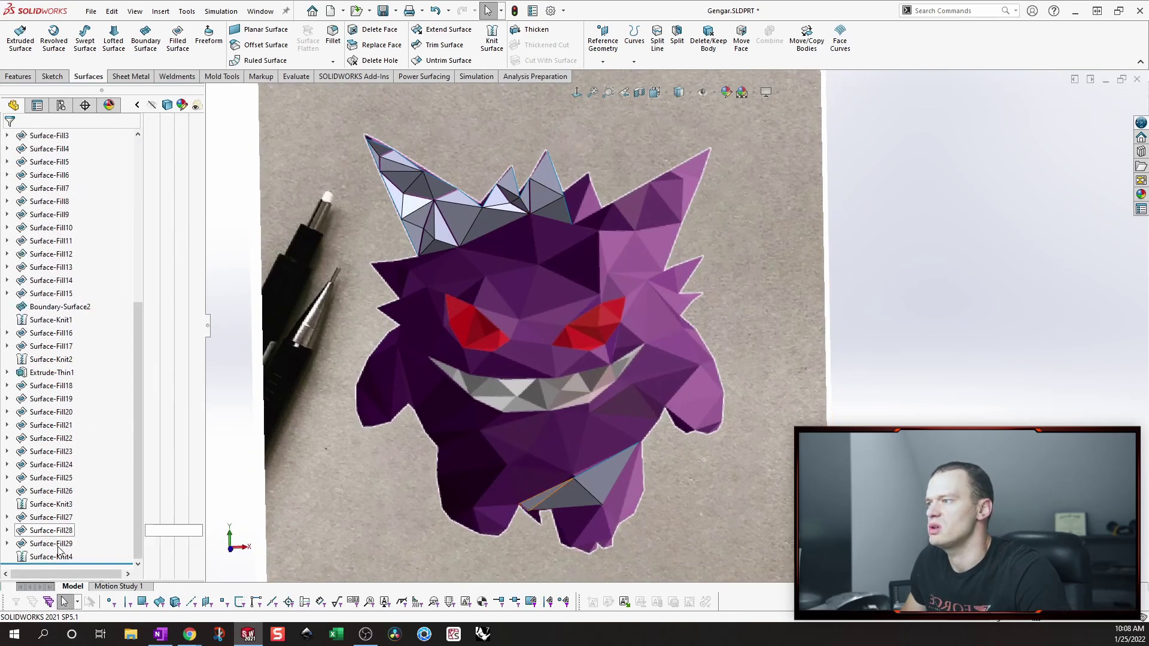
pyautogui.scroll(7, 111, 350)
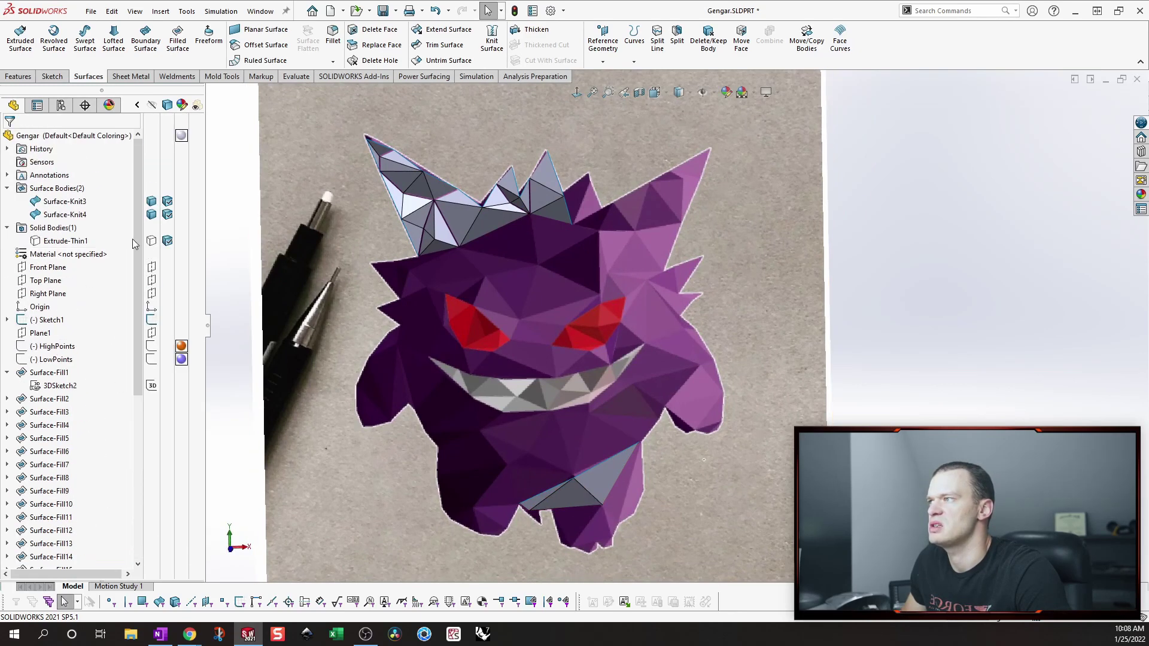
pyautogui.click(152, 243)
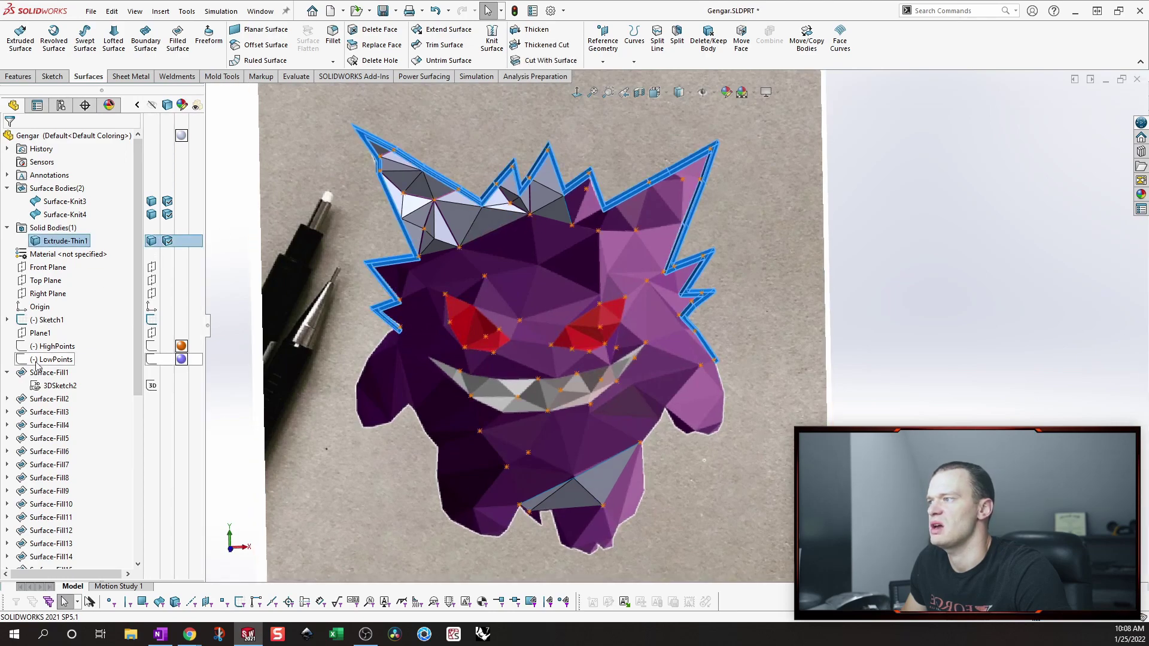
# Step: Open Sketch3 of Extrude-Thin1, examine its outline along the ears and spikes, and exit the sketch
pyautogui.scroll(-7, 66, 269)
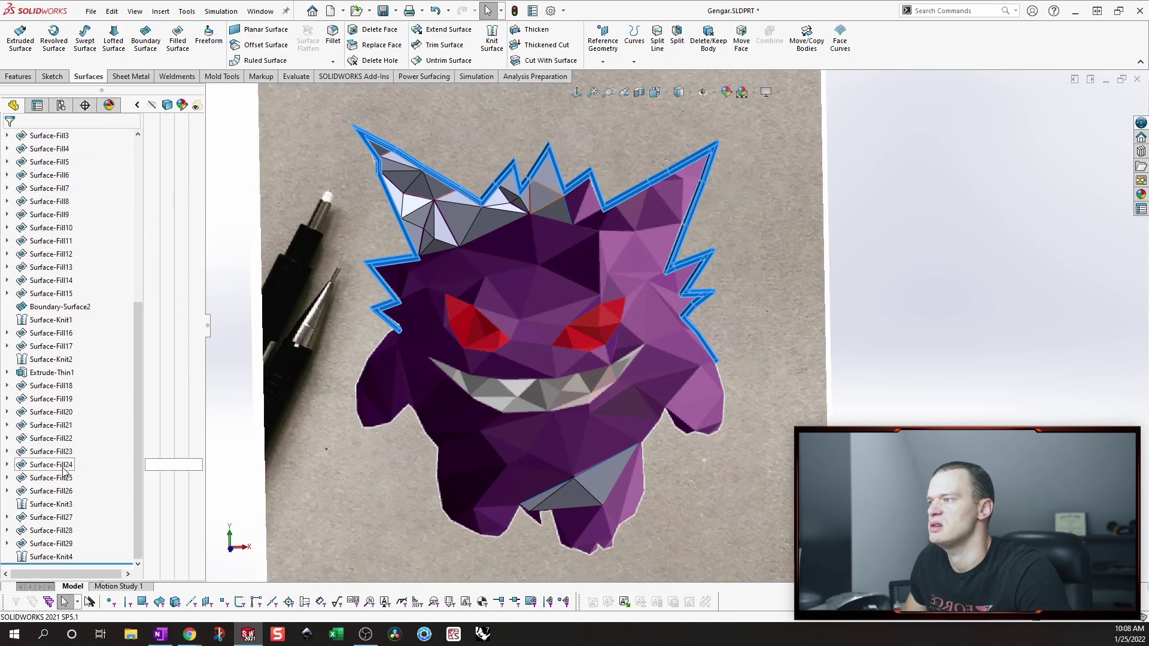
pyautogui.click(7, 372)
pyautogui.click(60, 386)
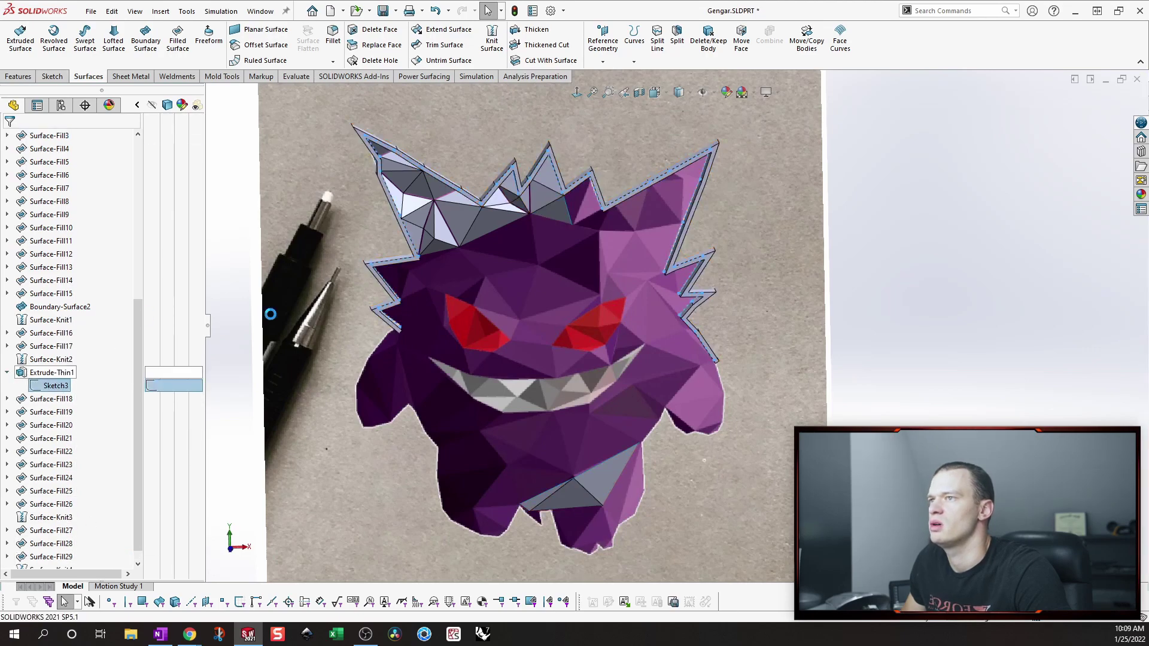
pyautogui.click(75, 346)
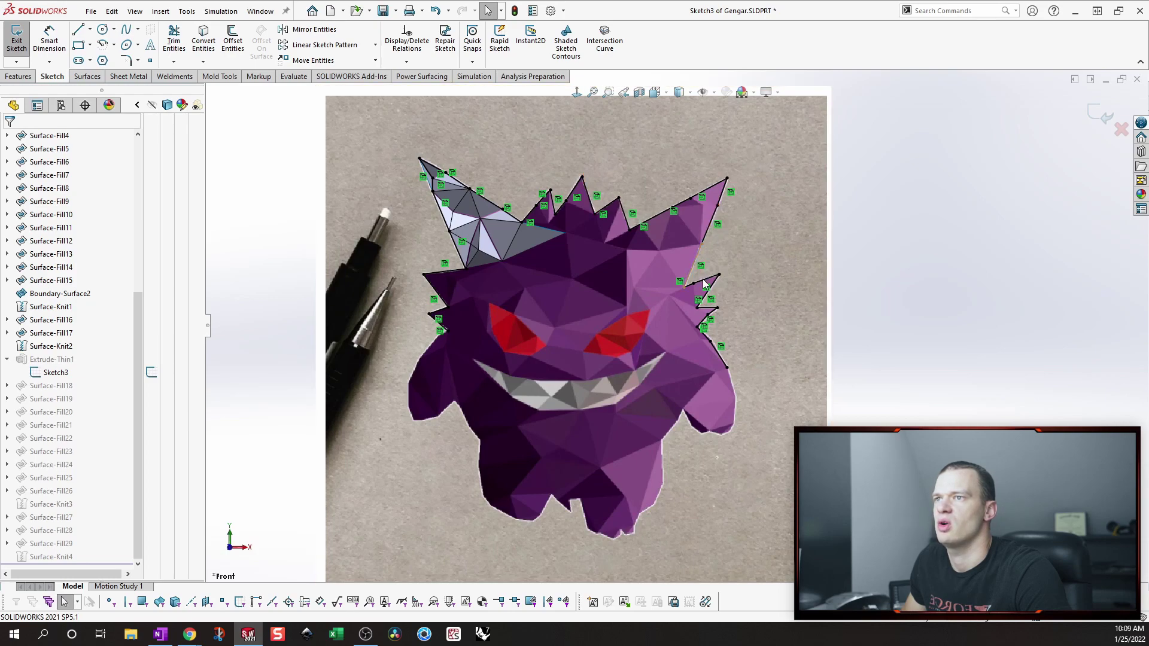
pyautogui.click(1101, 114)
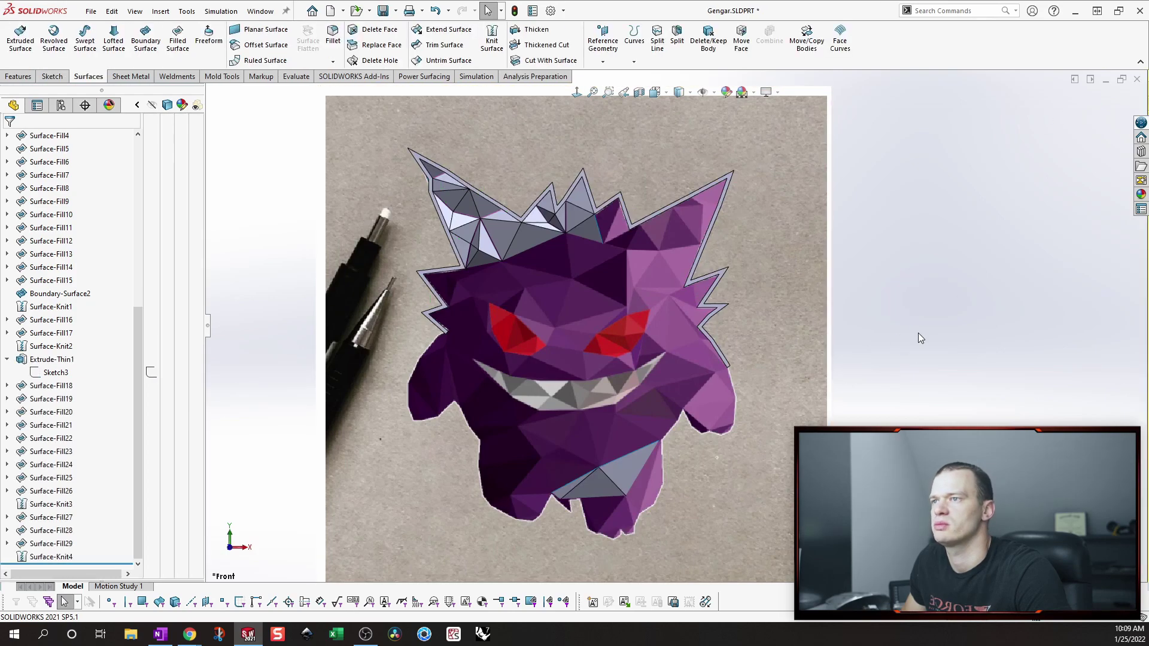
# Step: Examine the Extrude-Thin1 feature and view its thin wall around the head from a tilted angle
pyautogui.rightClick(45, 360)
pyautogui.click(49, 305)
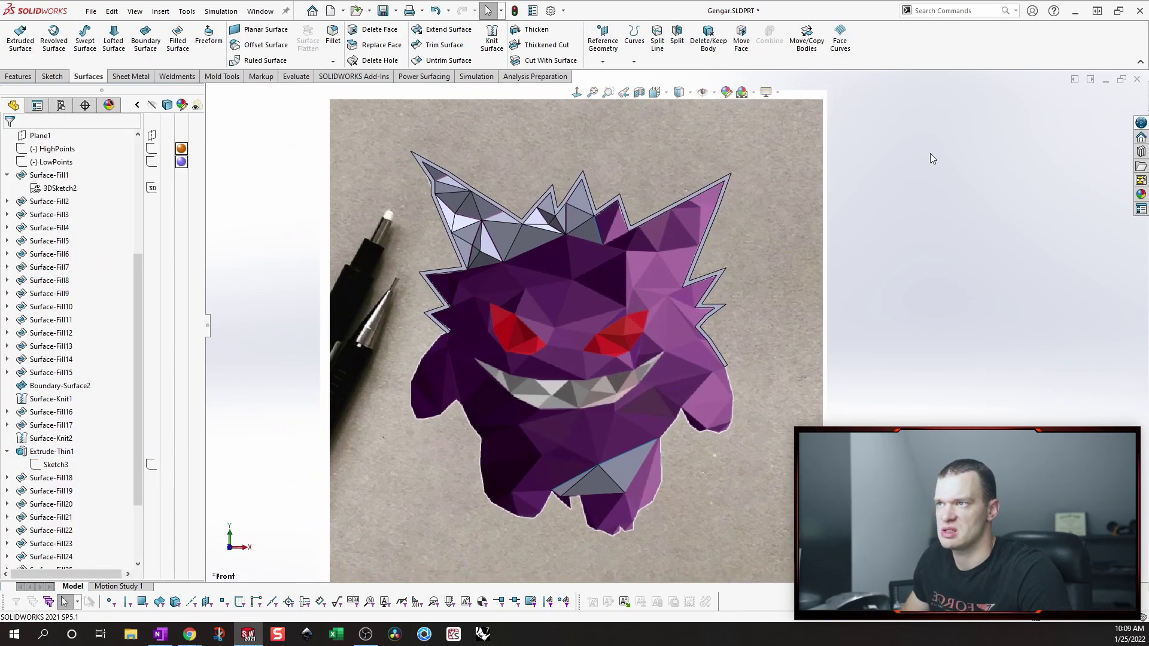
pyautogui.press('Up')
pyautogui.press('Up')
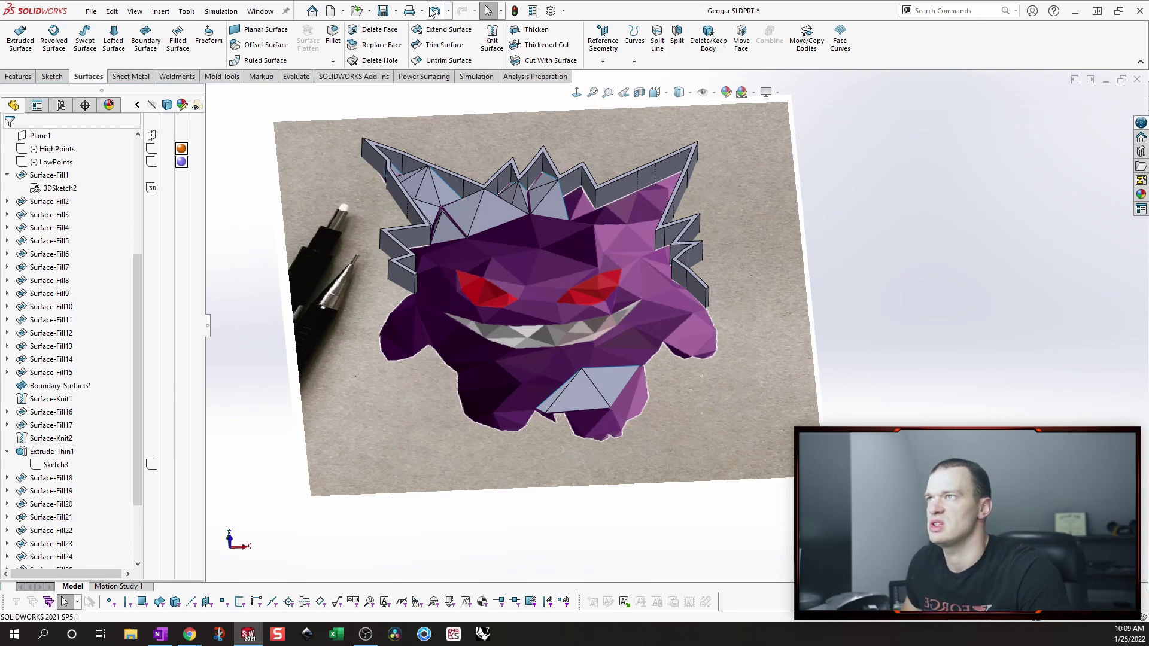
# Step: Open the Knit Surface command to view its Create solid and Merge entities options, and close it without knitting
pyautogui.click(492, 40)
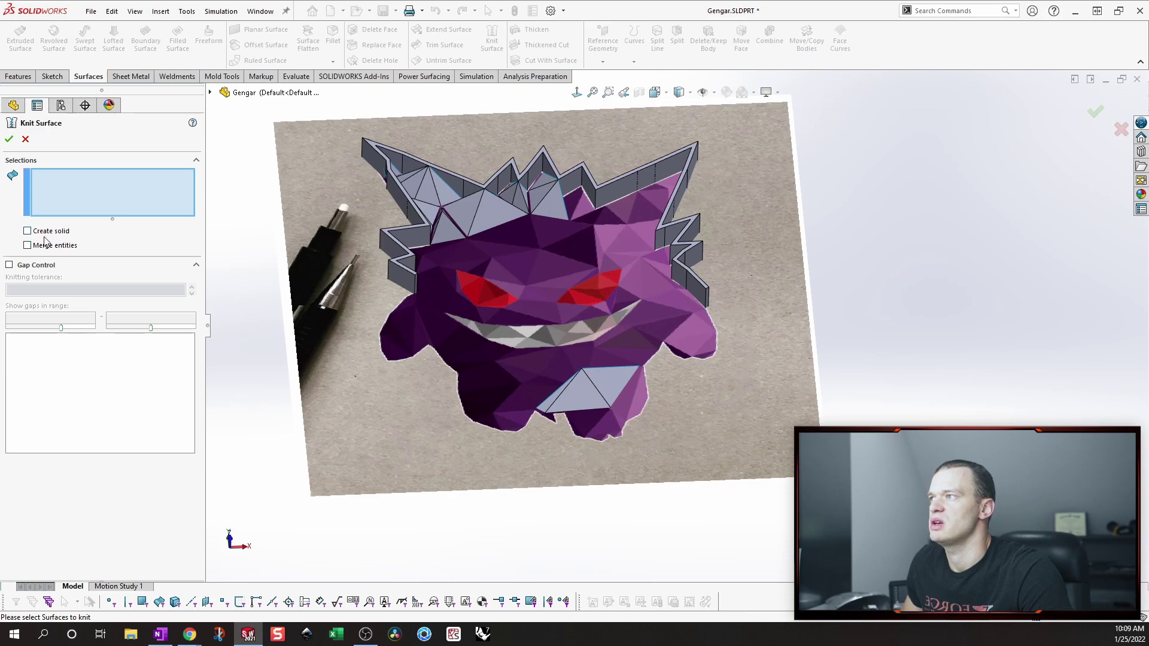
pyautogui.click(25, 140)
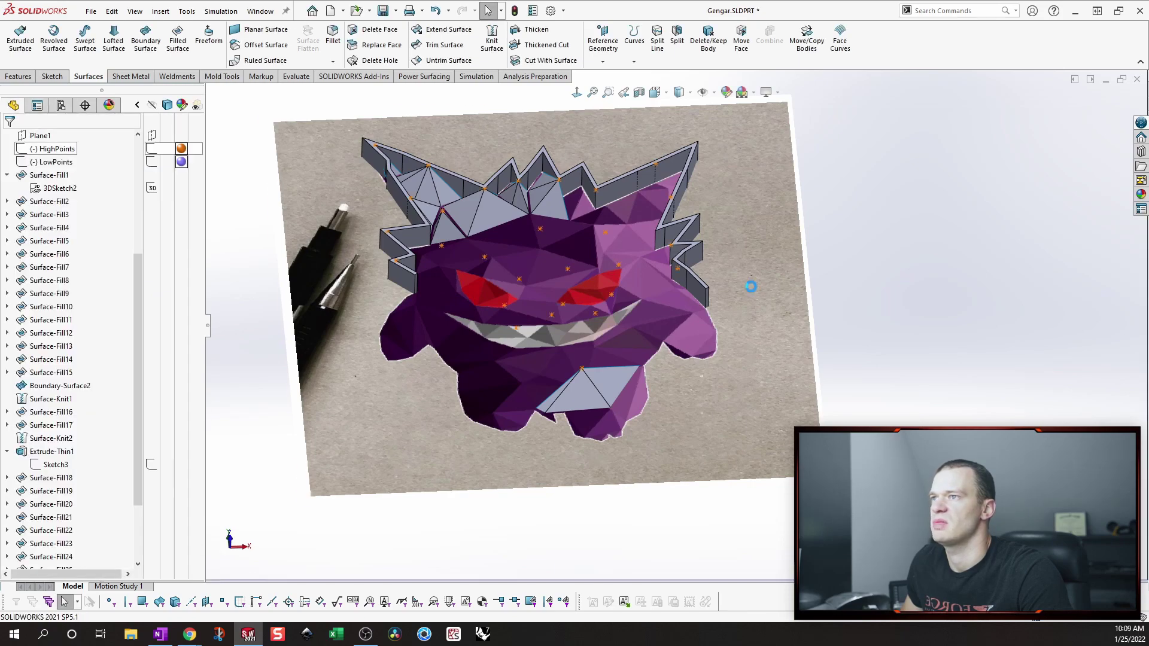
# Step: Highlight the Extrude-Thin1 feature and examine its thin wall against the filled head surfaces from the front and tilted views
pyautogui.moveTo(943, 234); pyautogui.dragTo(898, 196, button='middle')
pyautogui.hotkey('ctrl', '1')
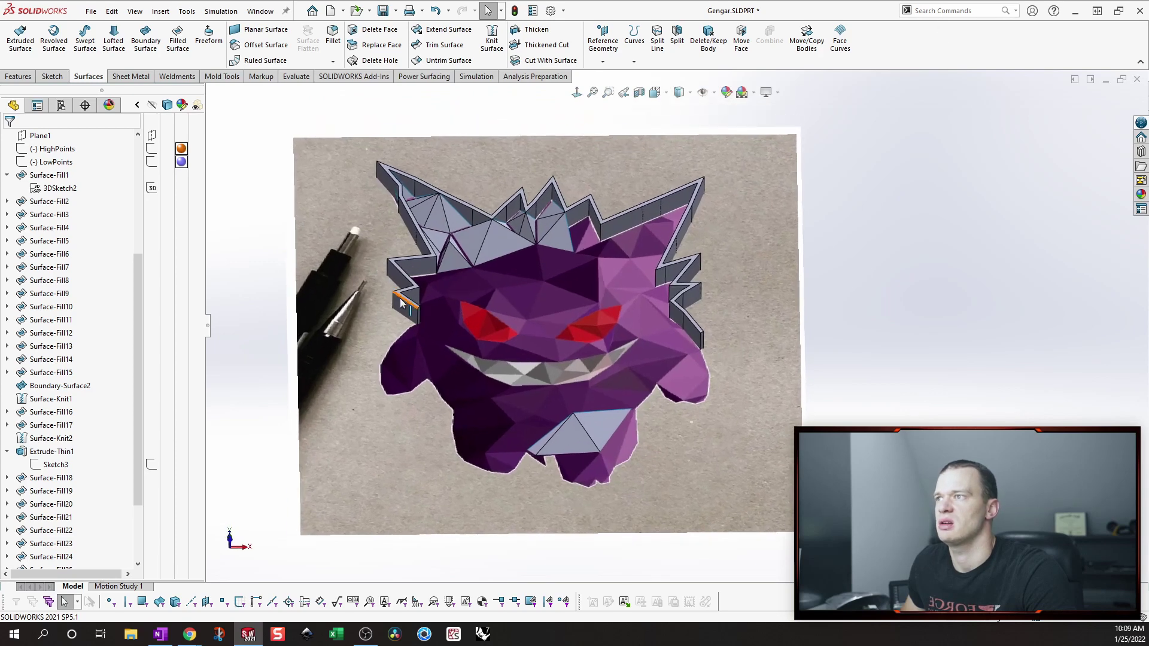
pyautogui.click(60, 452)
pyautogui.click(98, 416)
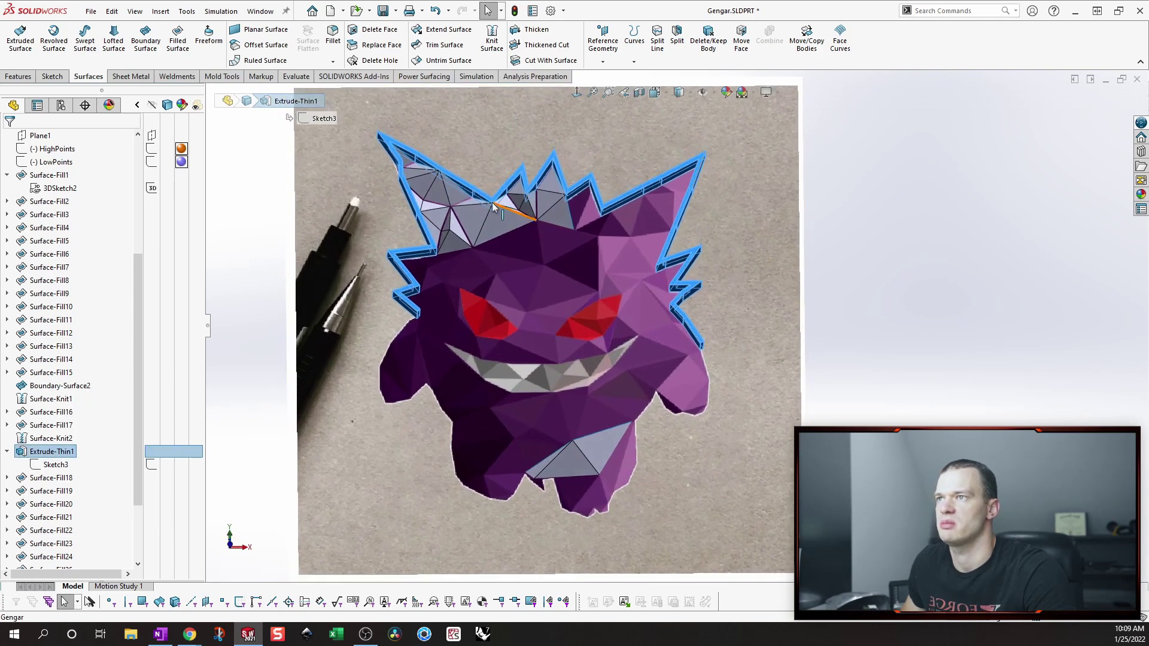
pyautogui.click(845, 288)
pyautogui.click(943, 10)
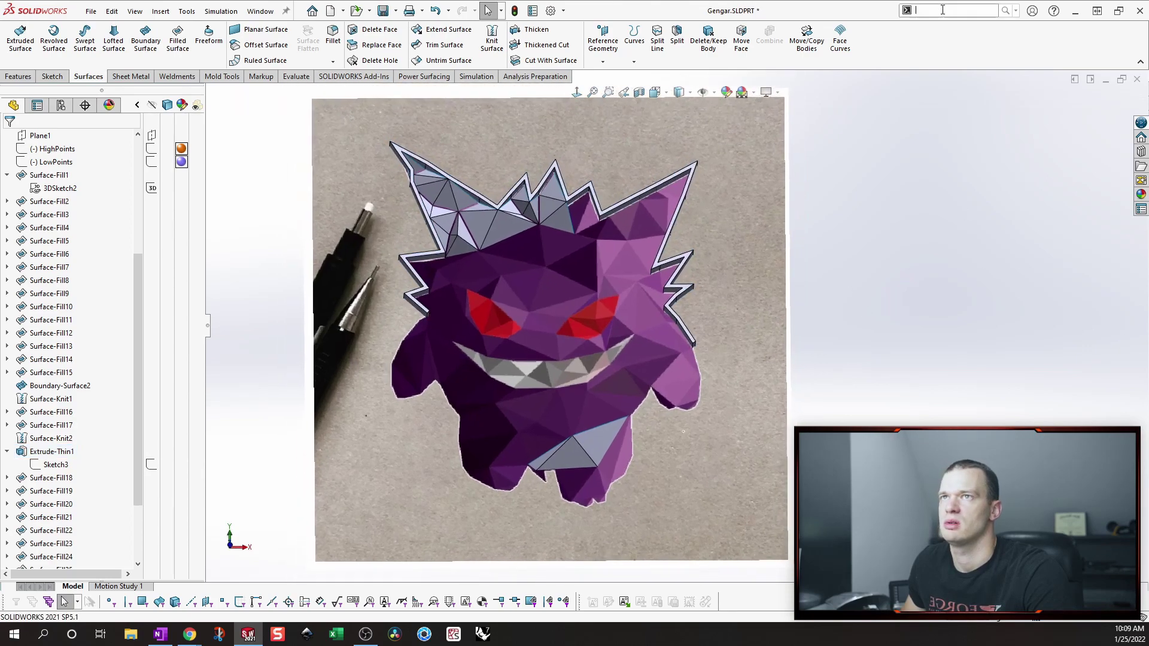
pyautogui.click(929, 185)
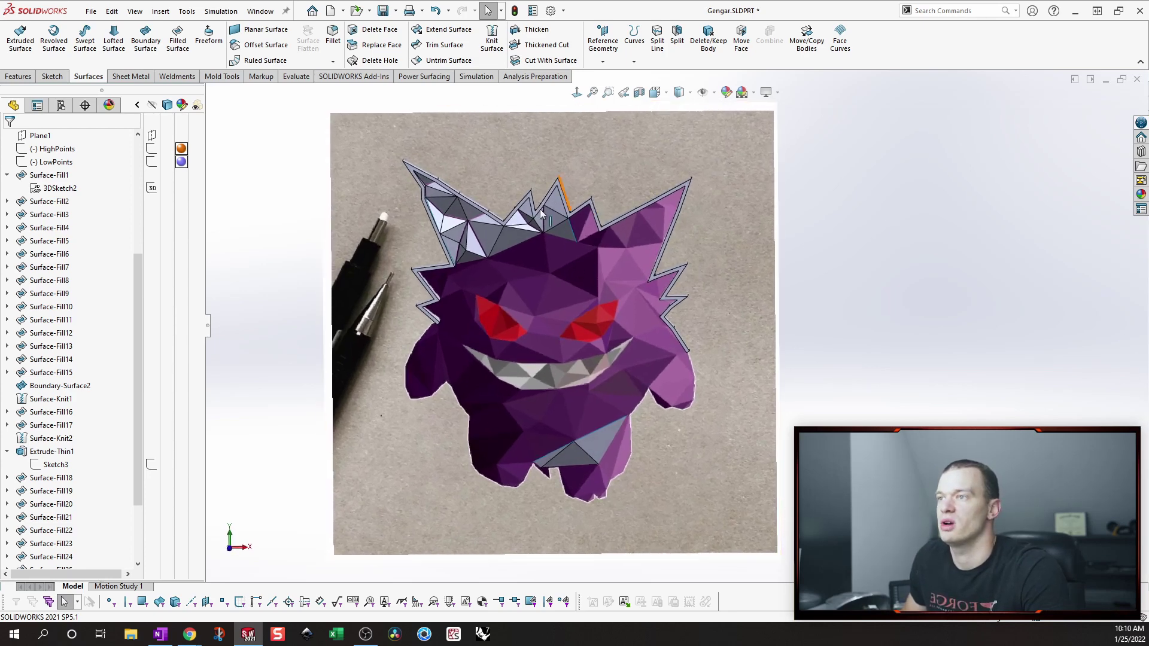
pyautogui.moveTo(555, 368)
pyautogui.mouseDown(button='middle')
pyautogui.moveTo(595, 338)
pyautogui.moveTo(511, 333)
pyautogui.moveTo(568, 346)
pyautogui.mouseUp(button='middle')
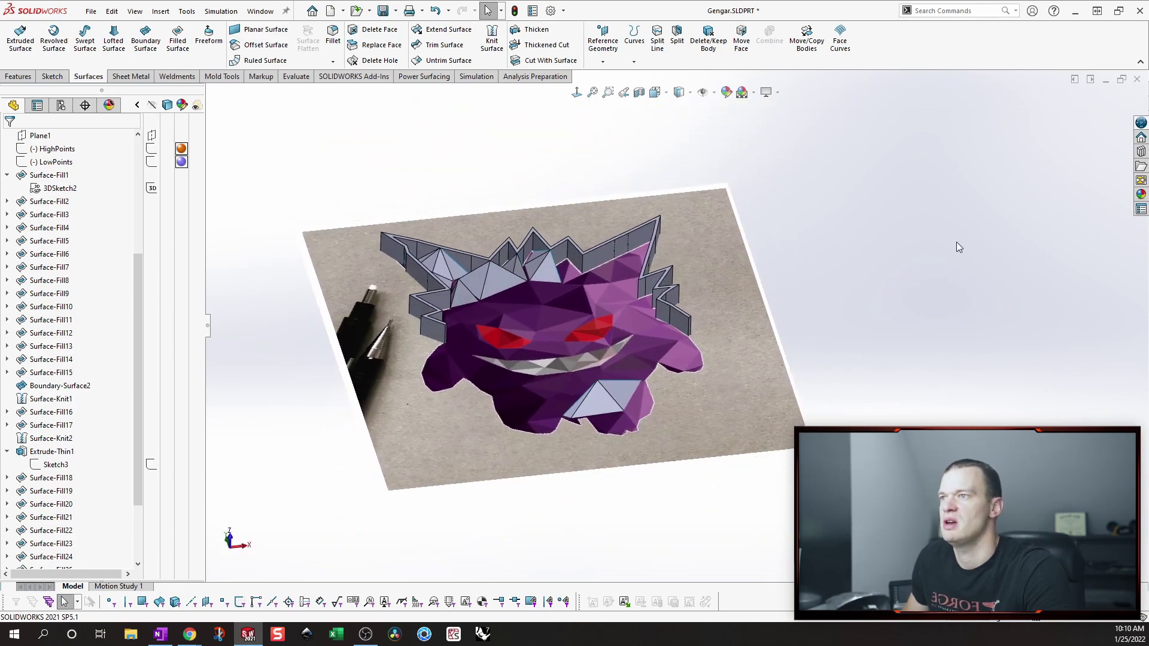